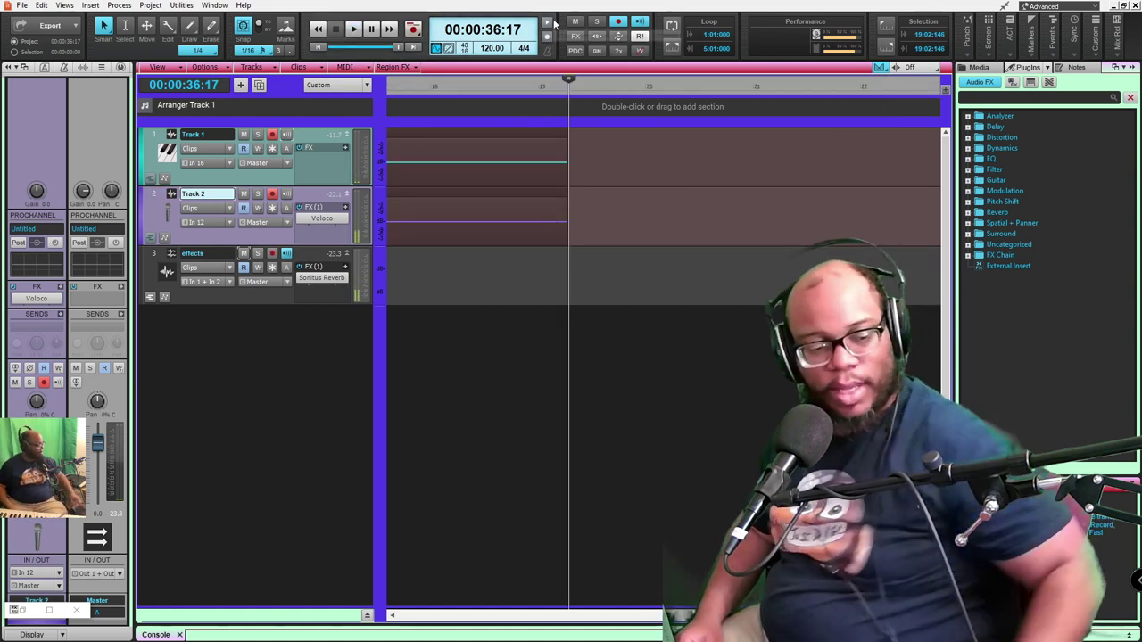
Step: Rewind to the start of the project and play back the recorded takes
{"action": "key", "text": "w"}
{"action": "key", "text": "space"}
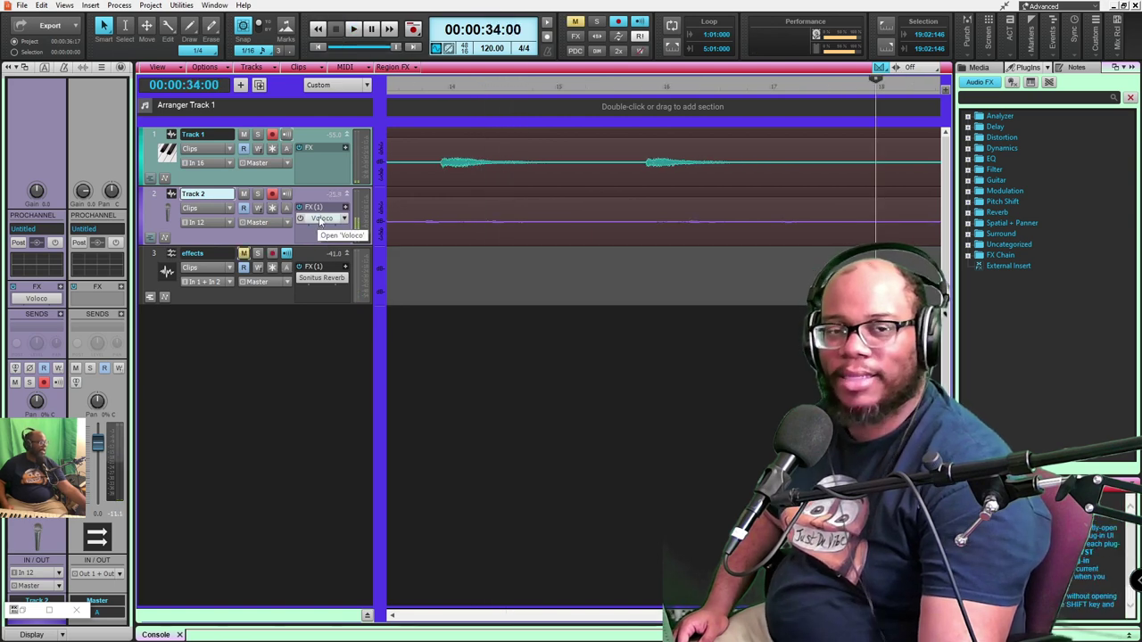
Step: Check Track 2's Voloco tuning (Hard preset, A# Minor), then select Track 2's vocal clip
{"action": "double_click", "coordinate": [321, 220]}
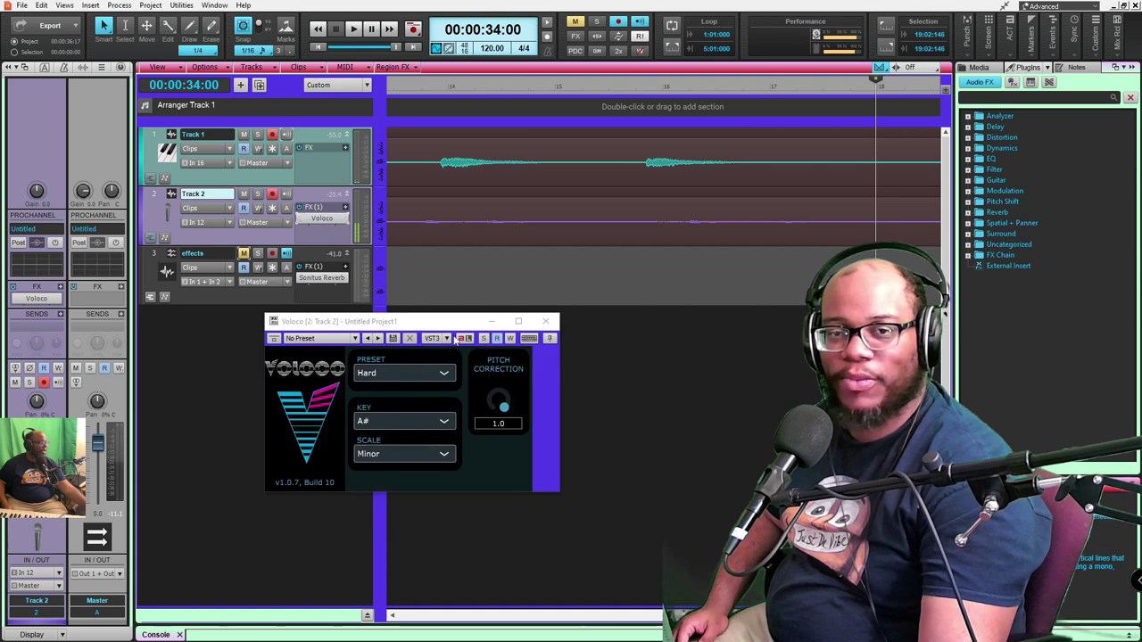
{"action": "left_click_drag", "start_coordinate": [459, 326], "coordinate": [674, 83]}
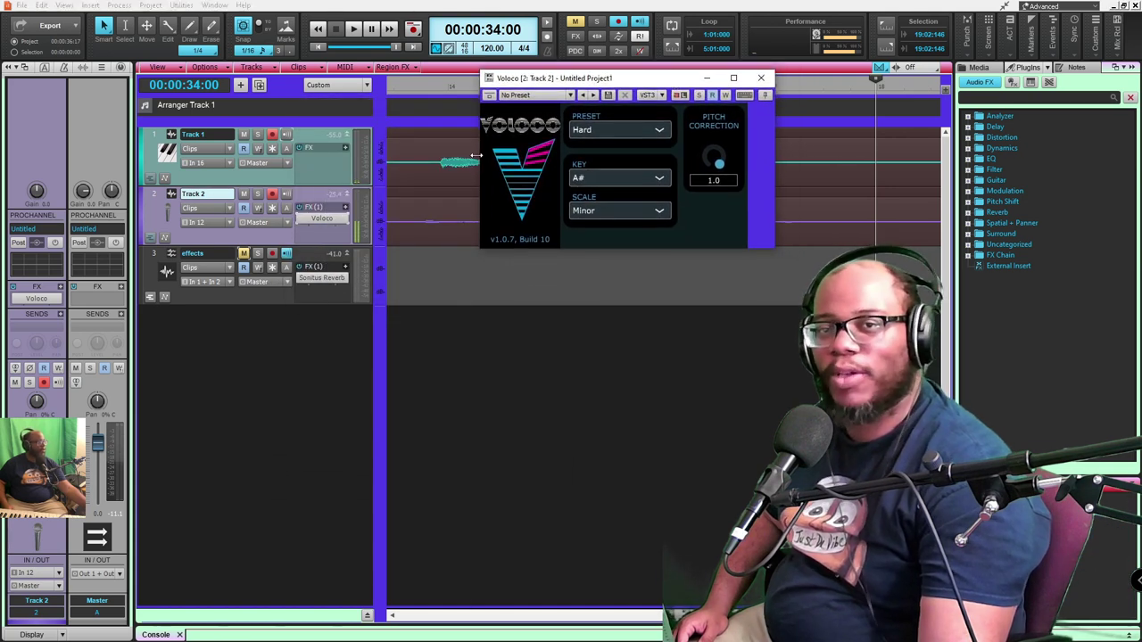
{"action": "left_click", "coordinate": [761, 79]}
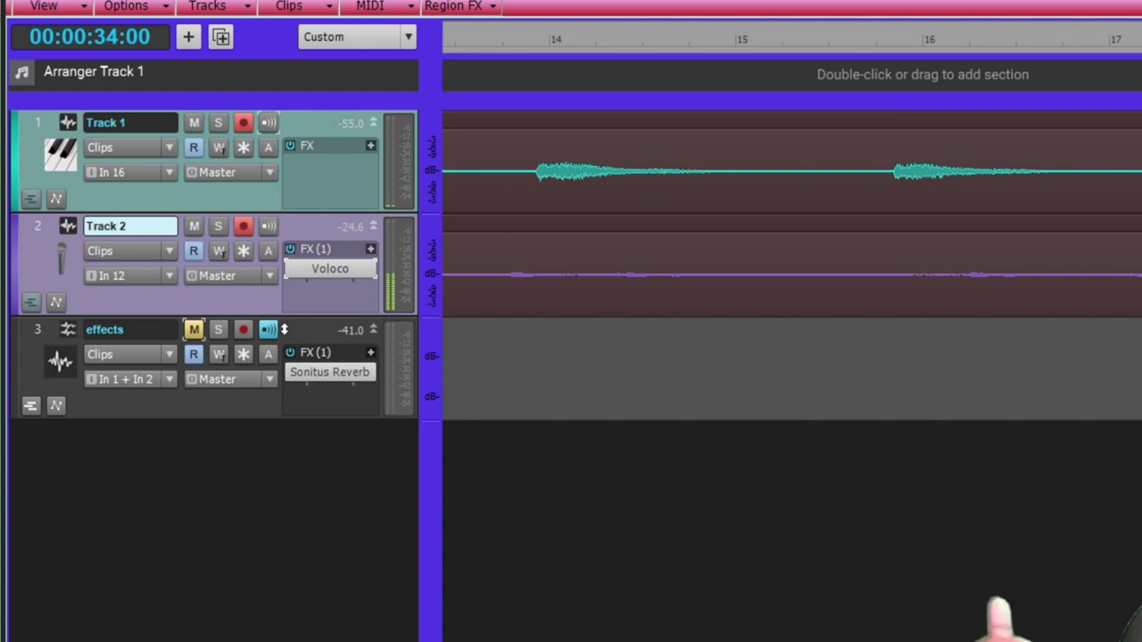
{"action": "left_click", "coordinate": [882, 231]}
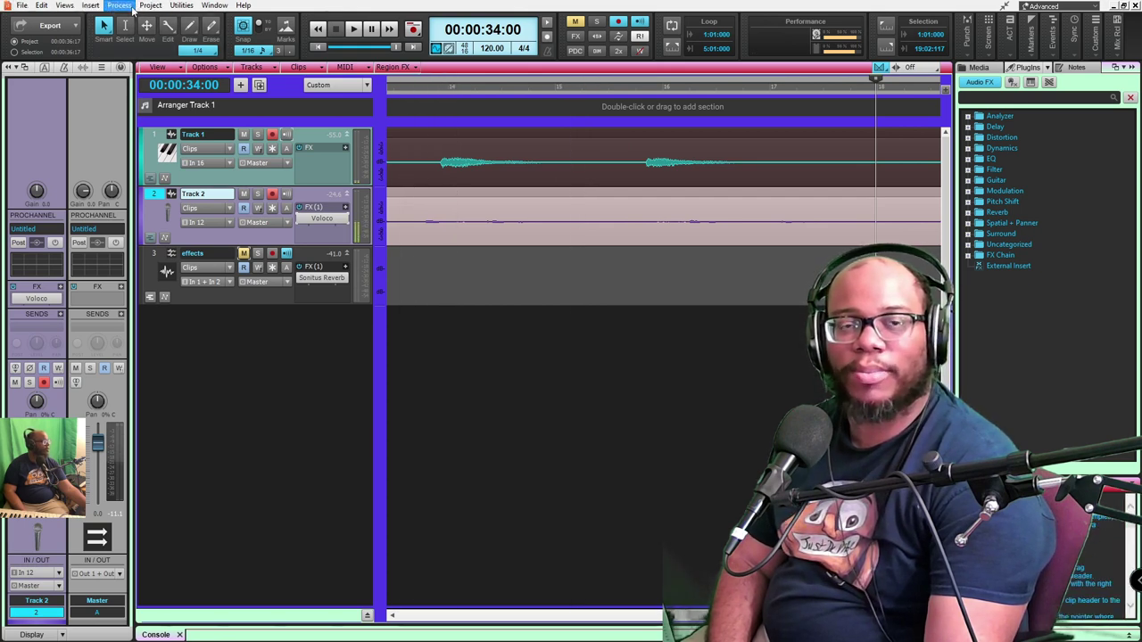
Step: Apply the Gain effect's 6dB Boost preset to Track 2's vocal clip, then return to the start
{"action": "left_click", "coordinate": [130, 7]}
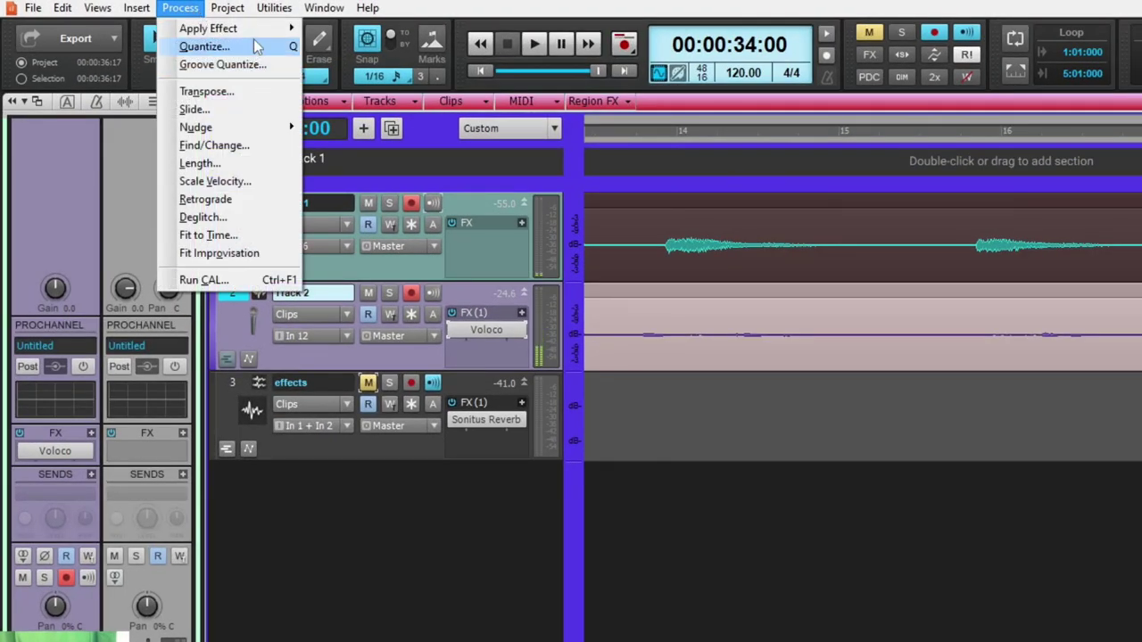
{"action": "mouse_move", "coordinate": [257, 29]}
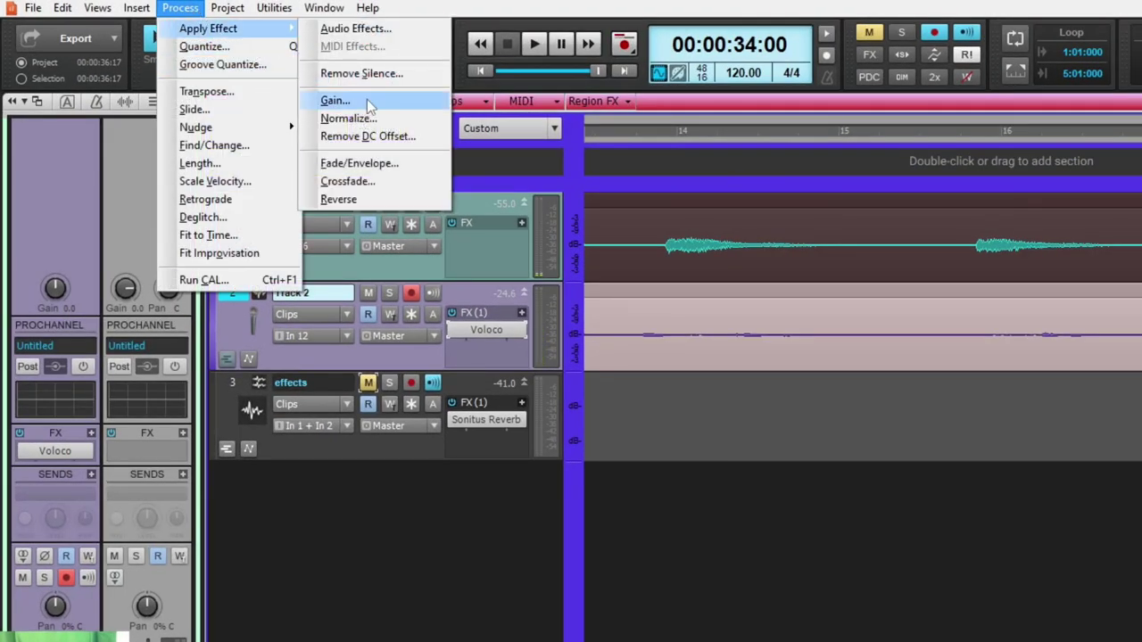
{"action": "left_click", "coordinate": [336, 100]}
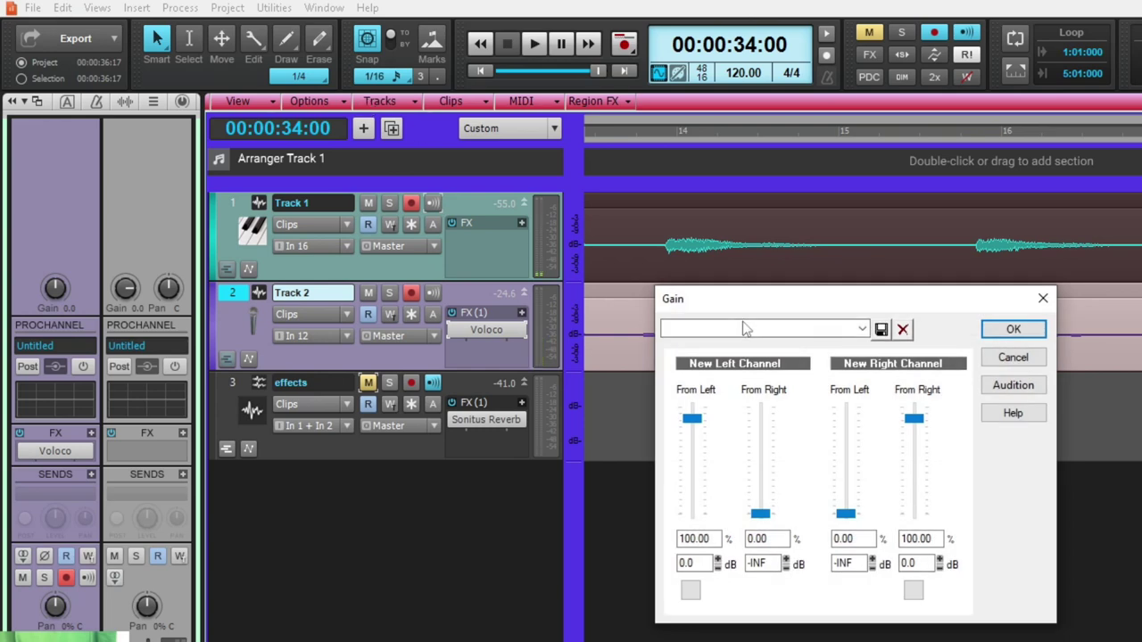
{"action": "left_click", "coordinate": [859, 330]}
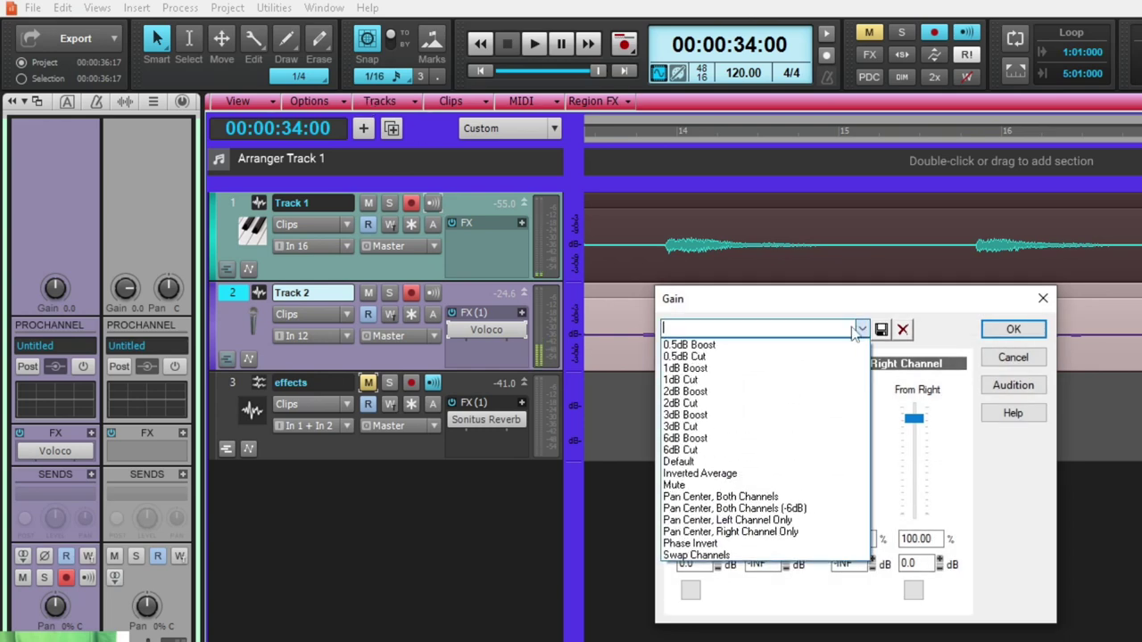
{"action": "left_click", "coordinate": [803, 439]}
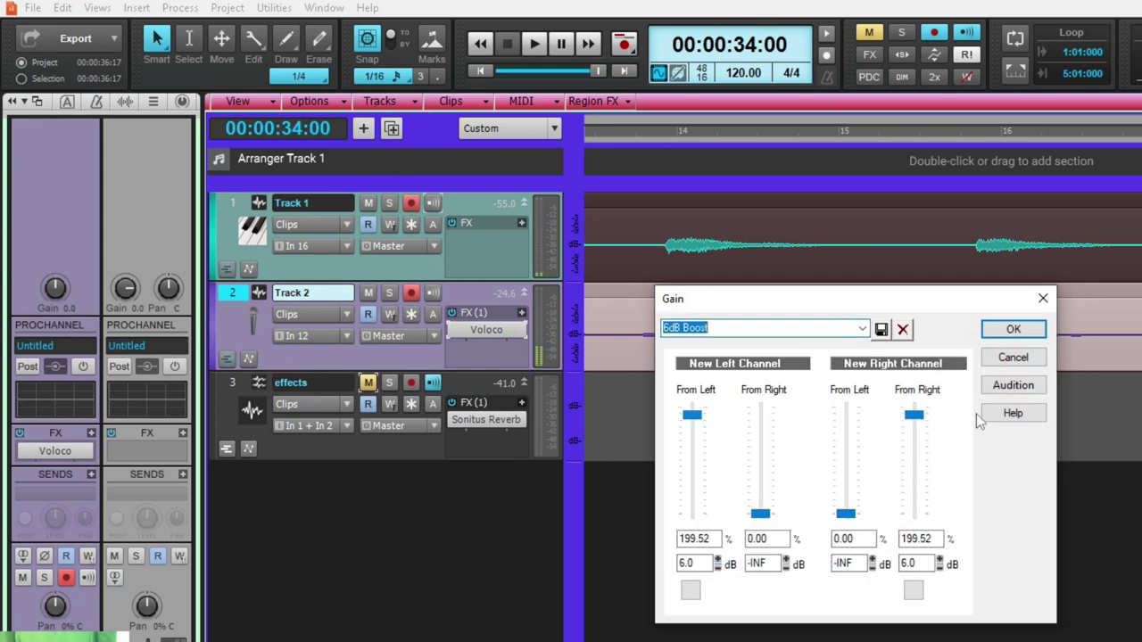
{"action": "left_click", "coordinate": [1014, 330]}
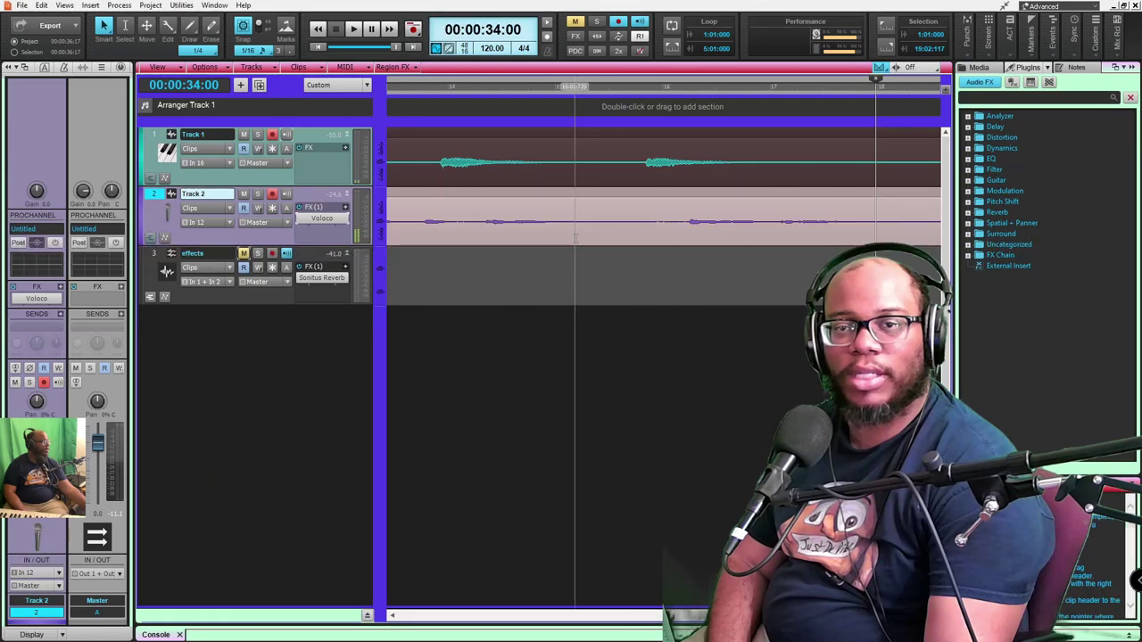
{"action": "left_click", "coordinate": [321, 46]}
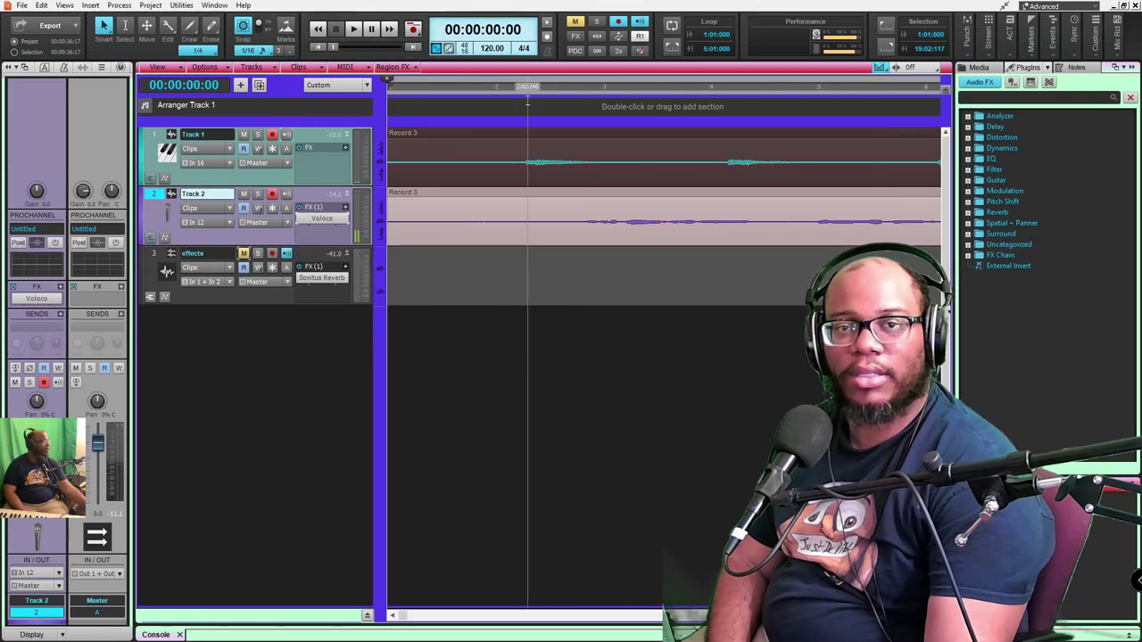
Step: Play the song from about 2 seconds in to hear the boosted vocal, then stop
{"action": "left_click", "coordinate": [500, 87]}
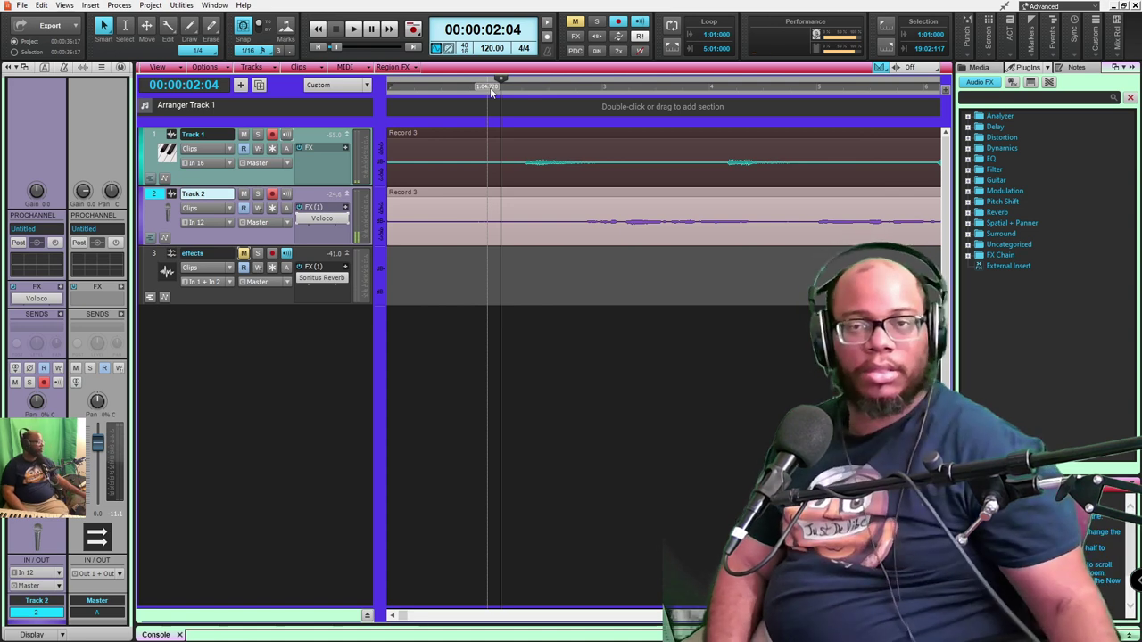
{"action": "key", "text": "space"}
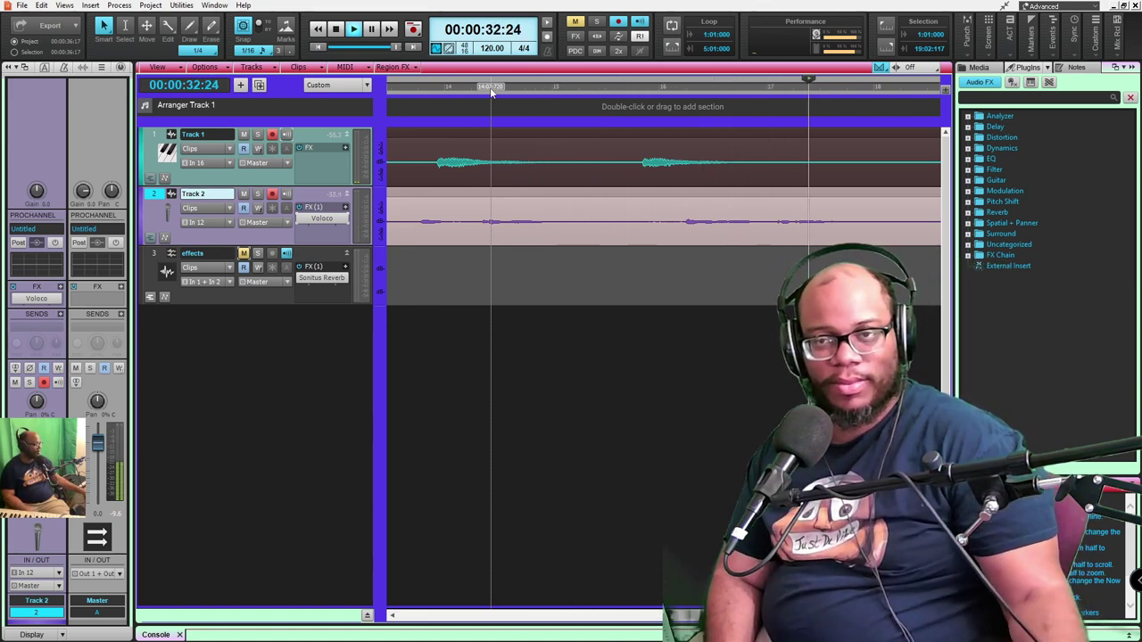
{"action": "key", "text": "space"}
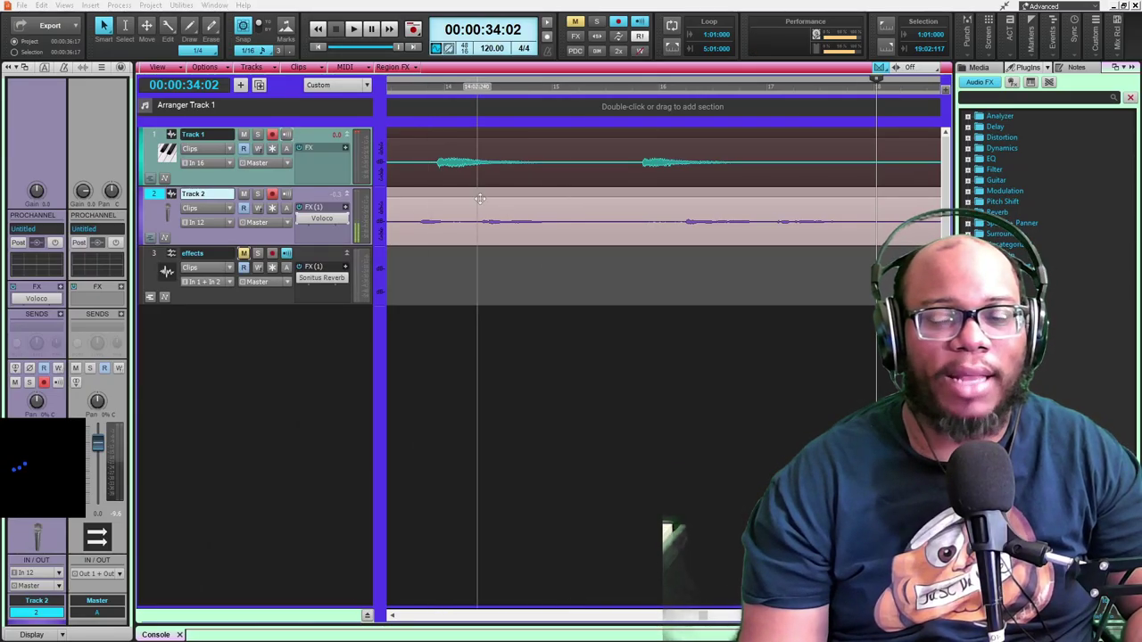
Step: Insert a Sonitus Equalizer on Track 2 with band 1 as a high-pass cut at 79 Hz
{"action": "left_click", "coordinate": [481, 161]}
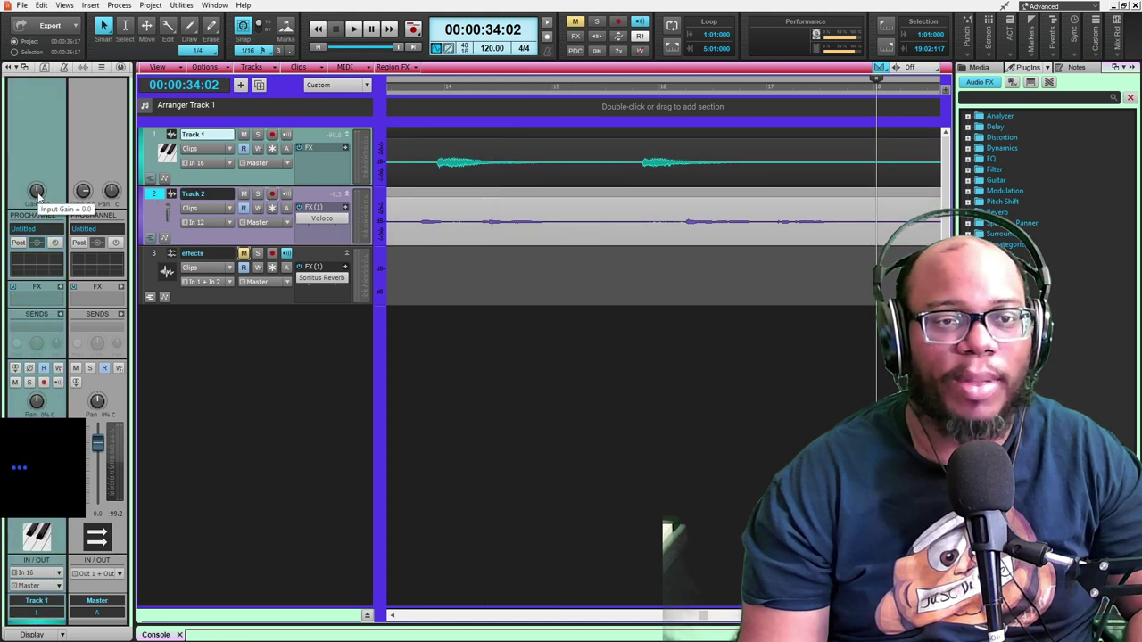
{"action": "left_click", "coordinate": [346, 208]}
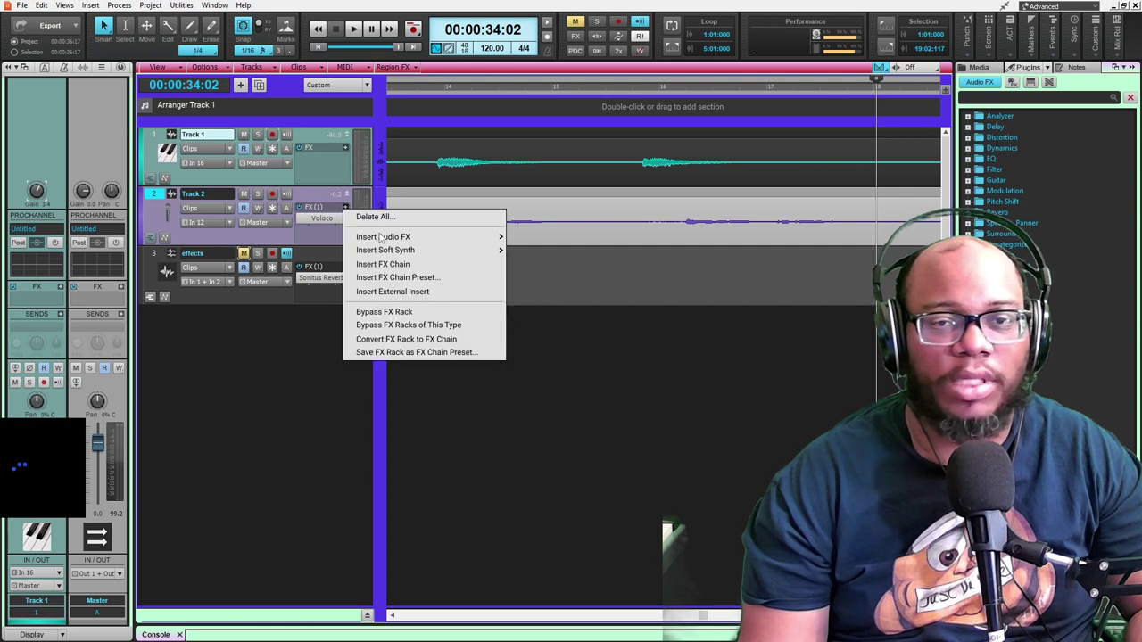
{"action": "mouse_move", "coordinate": [381, 237]}
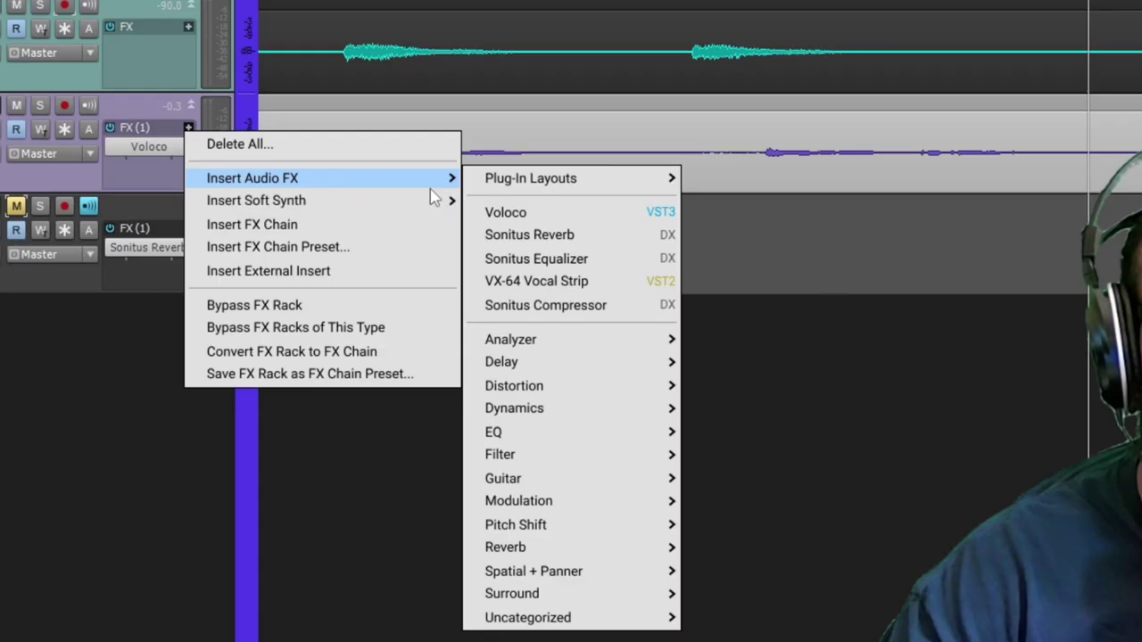
{"action": "left_click", "coordinate": [603, 262]}
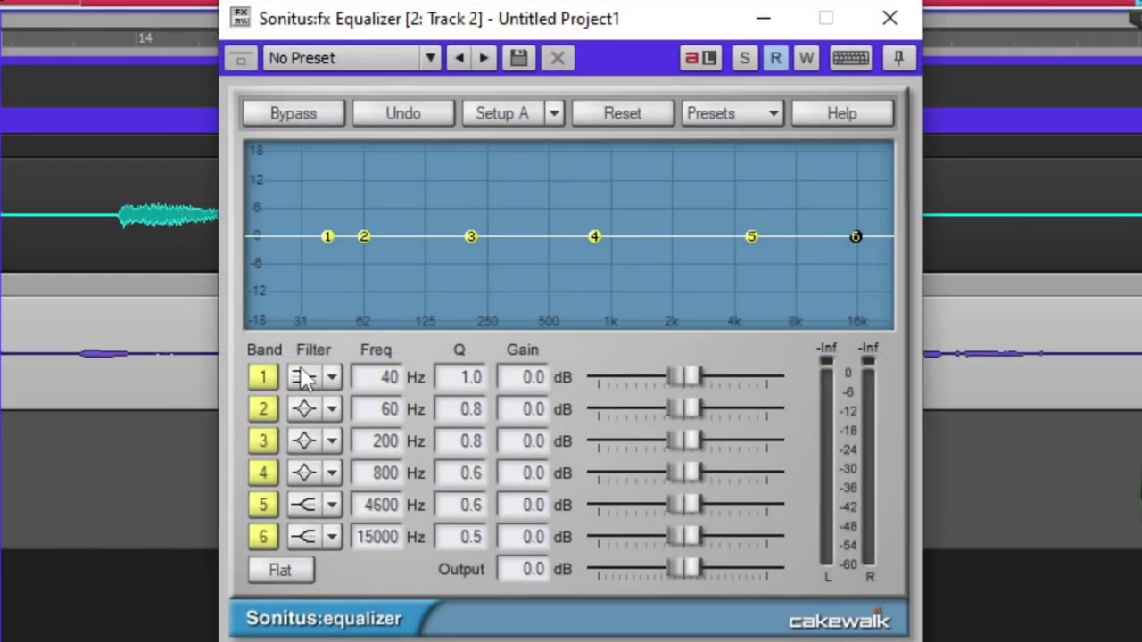
{"action": "left_click", "coordinate": [308, 378]}
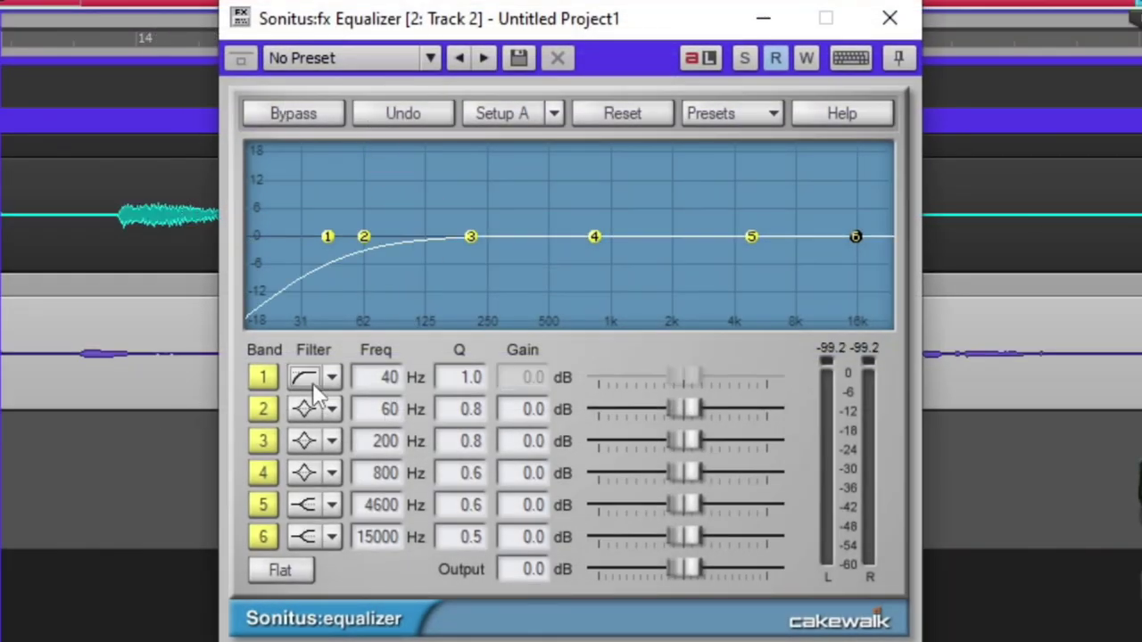
{"action": "left_click_drag", "start_coordinate": [404, 383], "coordinate": [390, 332]}
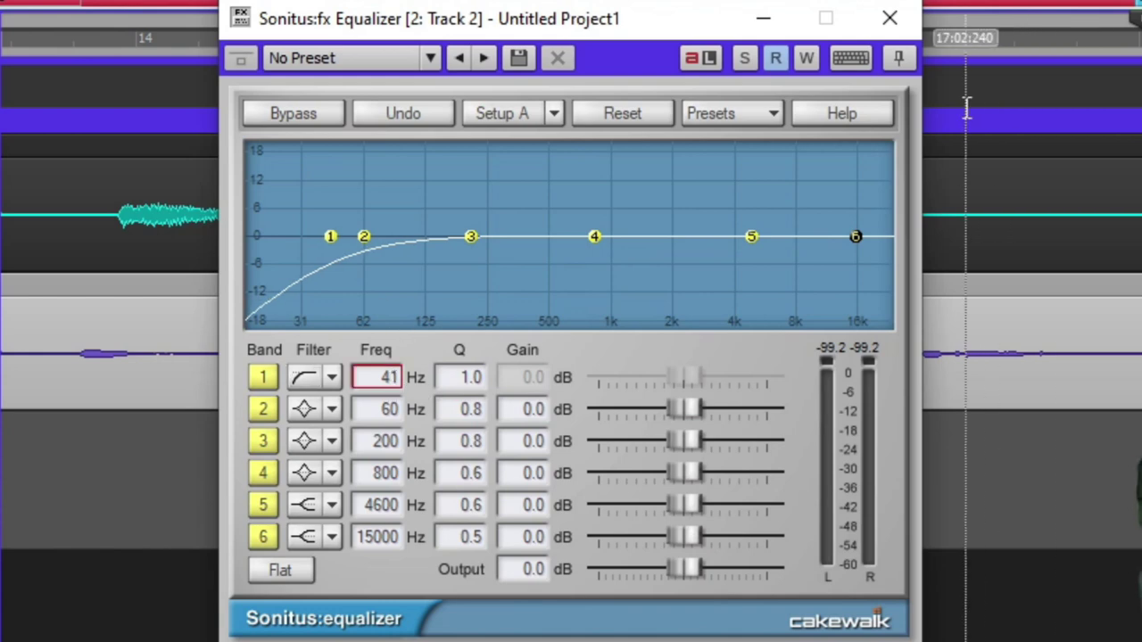
{"action": "left_click_drag", "start_coordinate": [389, 379], "coordinate": [385, 357]}
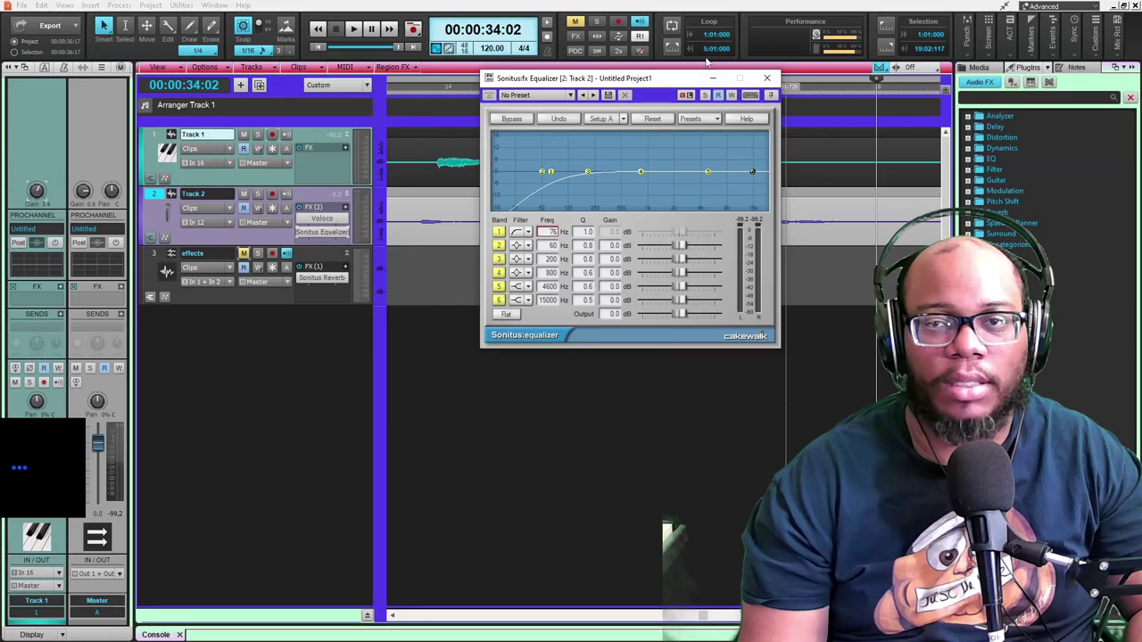
{"action": "left_click", "coordinate": [765, 78]}
Step: Add a Sonitus Compressor to Track 2 and load the UREI 1176 preset
{"action": "right_click", "coordinate": [343, 207]}
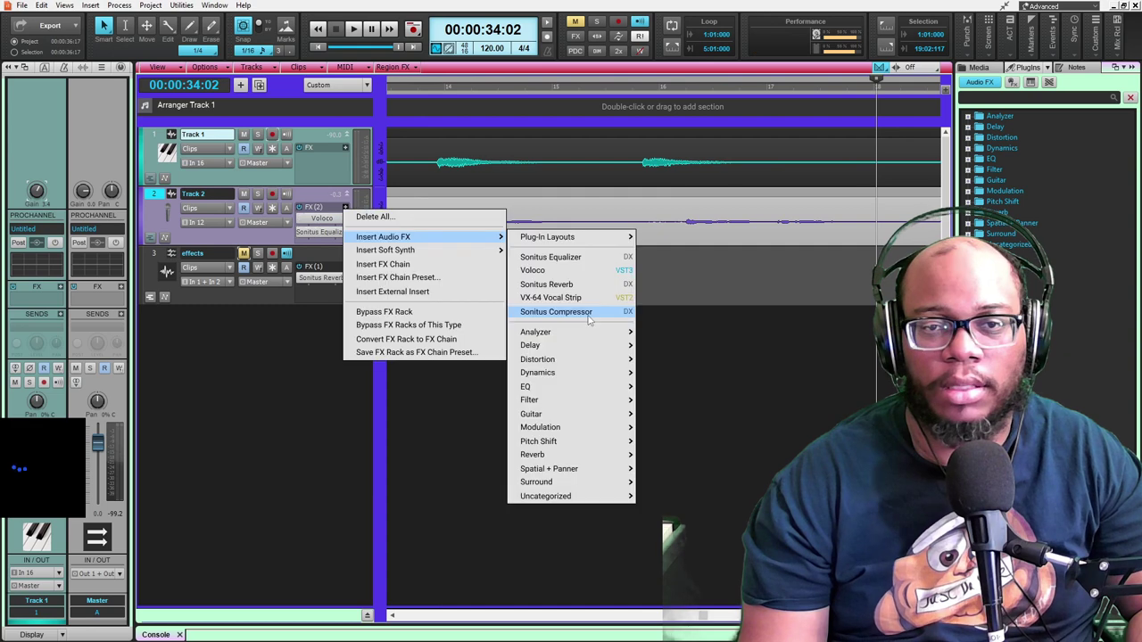
{"action": "left_click", "coordinate": [564, 311]}
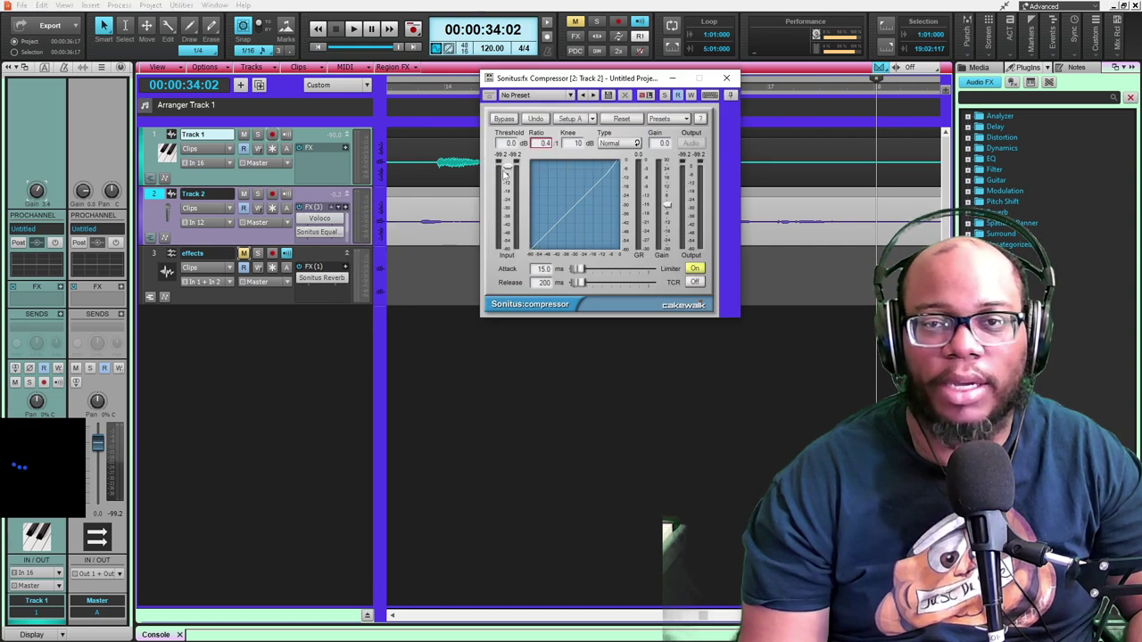
{"action": "left_click", "coordinate": [660, 118]}
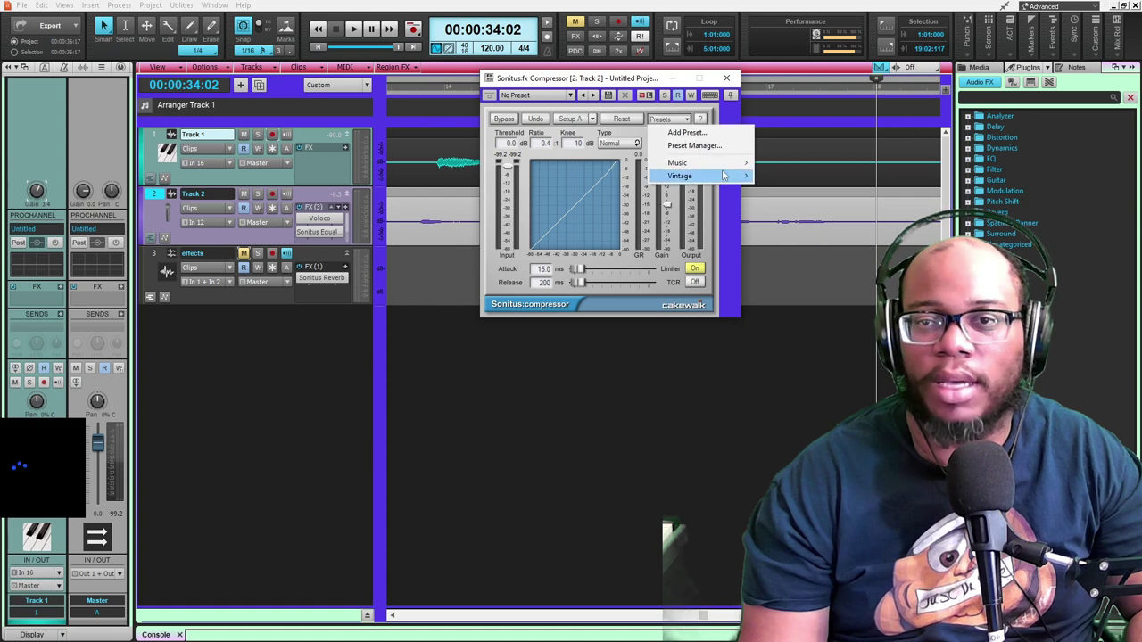
{"action": "mouse_move", "coordinate": [725, 176]}
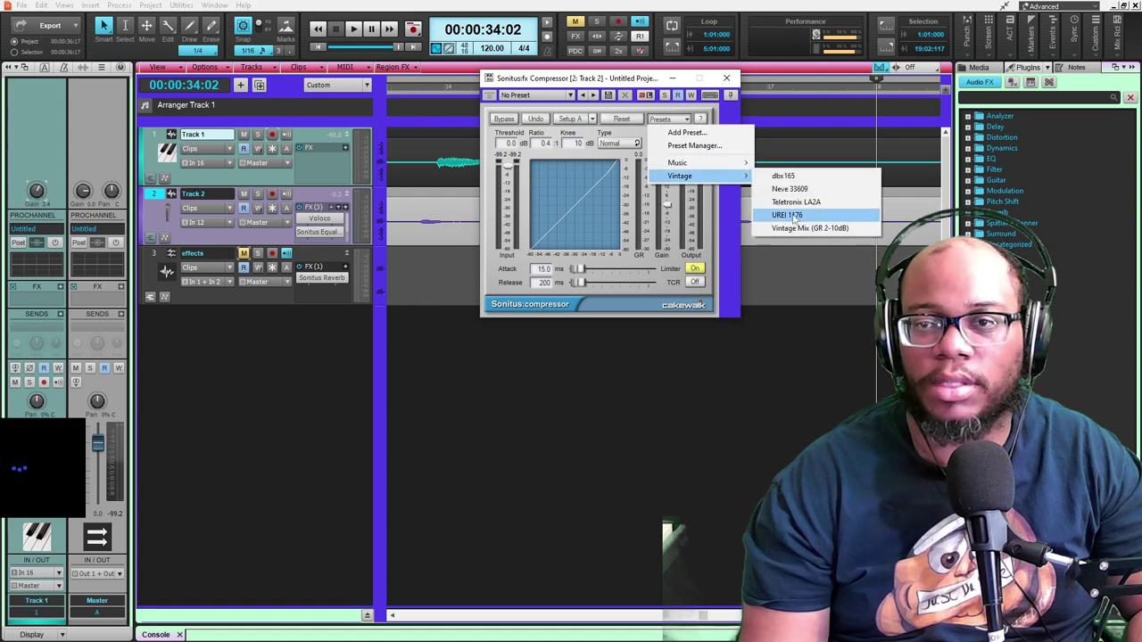
{"action": "left_click", "coordinate": [789, 215]}
Step: Add a Sonitus Delay to Track 2 and apply the Default Delay preset
{"action": "right_click", "coordinate": [342, 210]}
{"action": "mouse_move", "coordinate": [428, 237]}
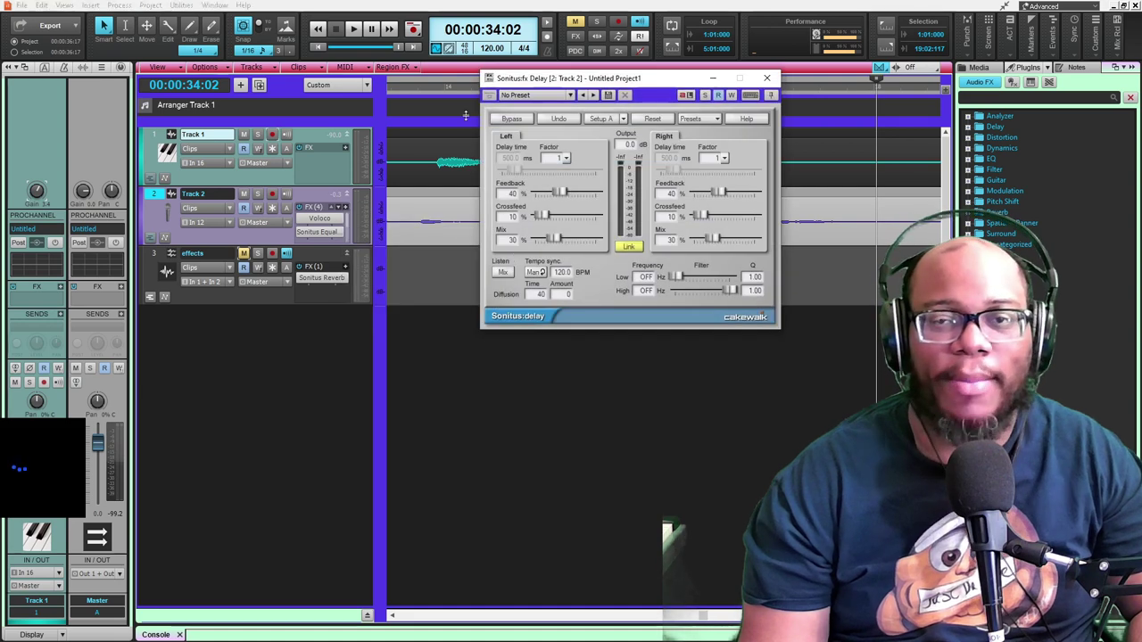
{"action": "left_click", "coordinate": [688, 120]}
{"action": "mouse_move", "coordinate": [714, 163]}
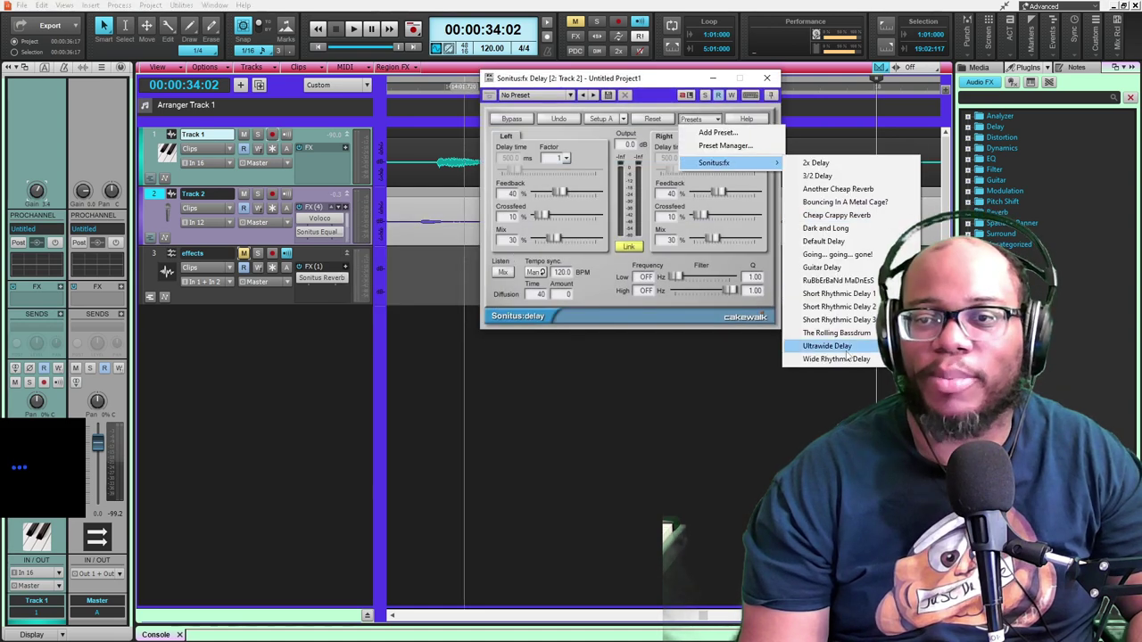
{"action": "left_click", "coordinate": [823, 240]}
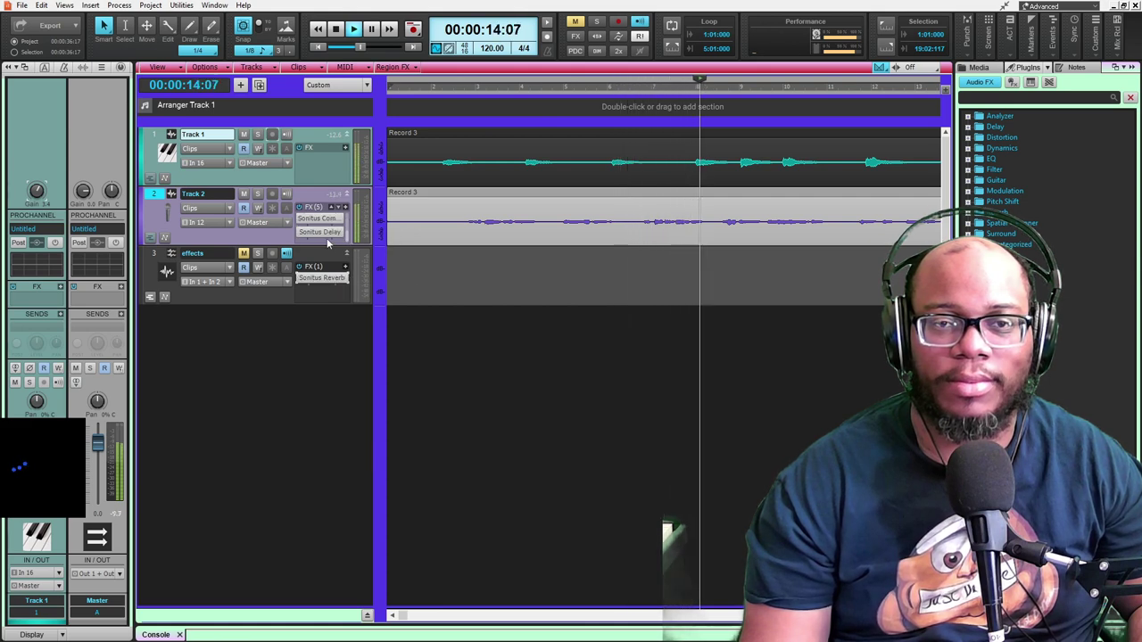
Step: Lower the Sonitus Delay's wet mix to 14% and stop playback
{"action": "double_click", "coordinate": [320, 231]}
{"action": "left_click_drag", "start_coordinate": [553, 240], "coordinate": [541, 239]}
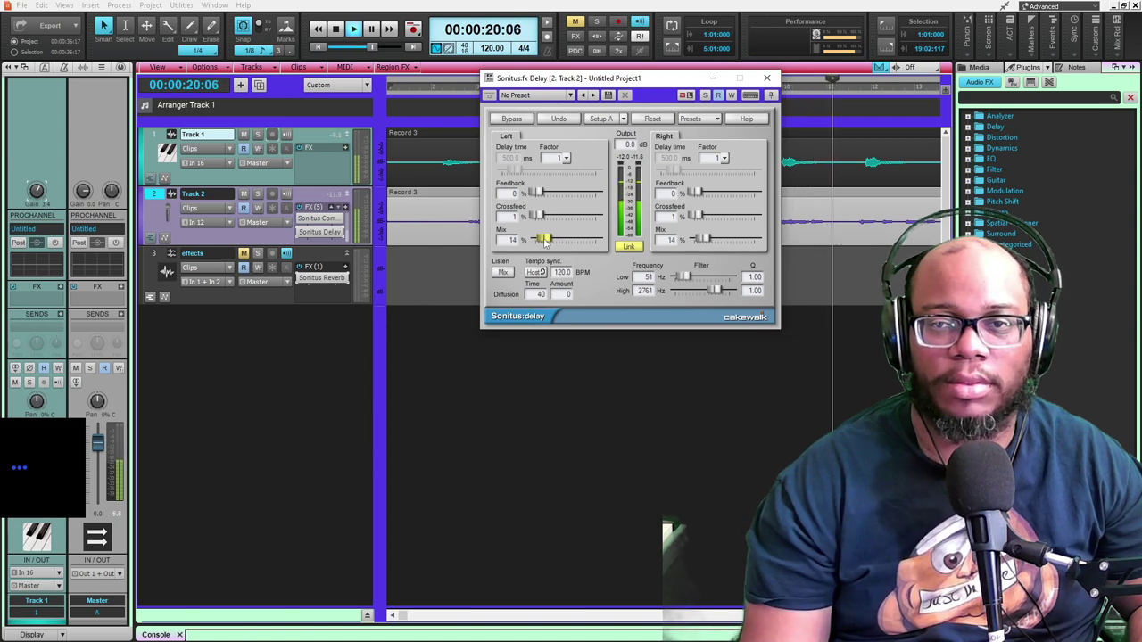
{"action": "key", "text": "space"}
{"action": "scroll", "coordinate": [347, 207], "scroll_direction": "up", "scroll_amount": 2}
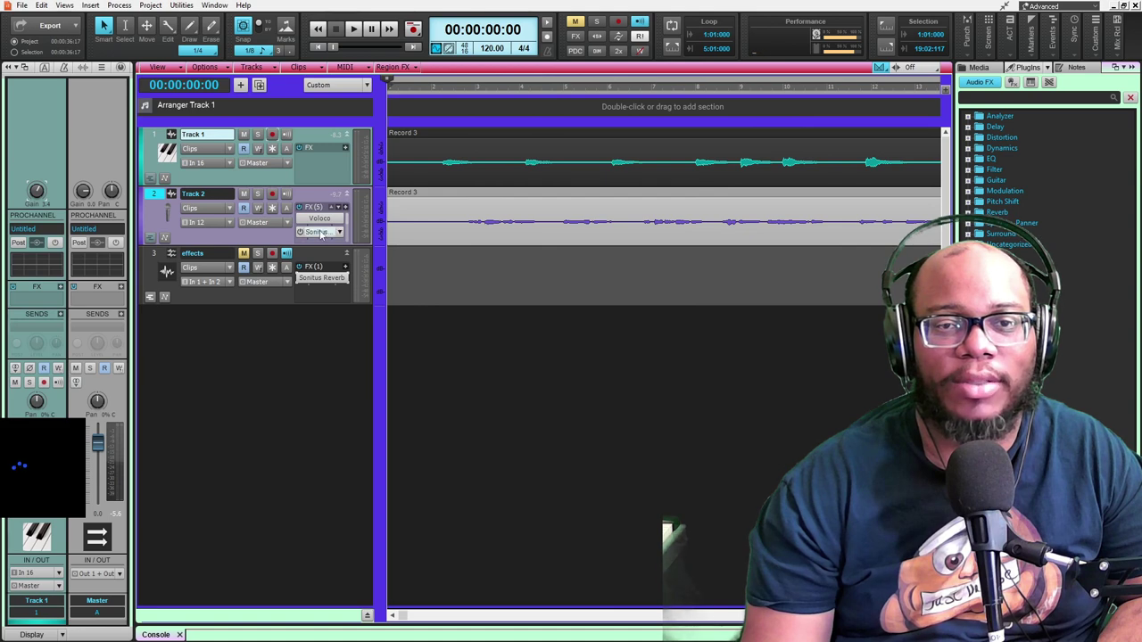
{"action": "double_click", "coordinate": [322, 232]}
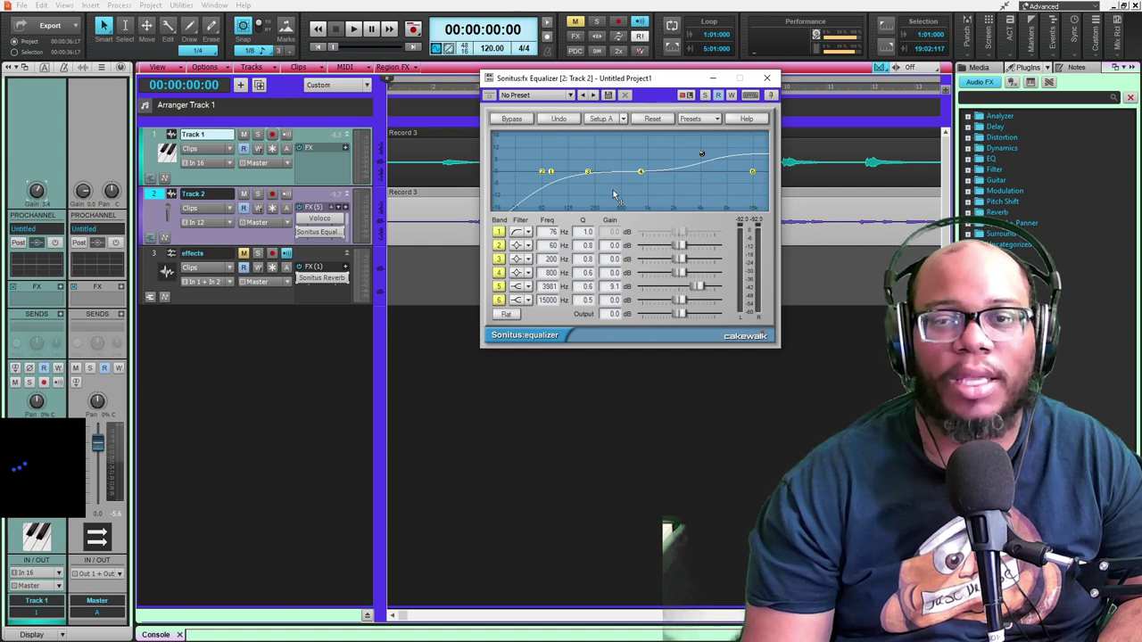
{"action": "left_click", "coordinate": [765, 79]}
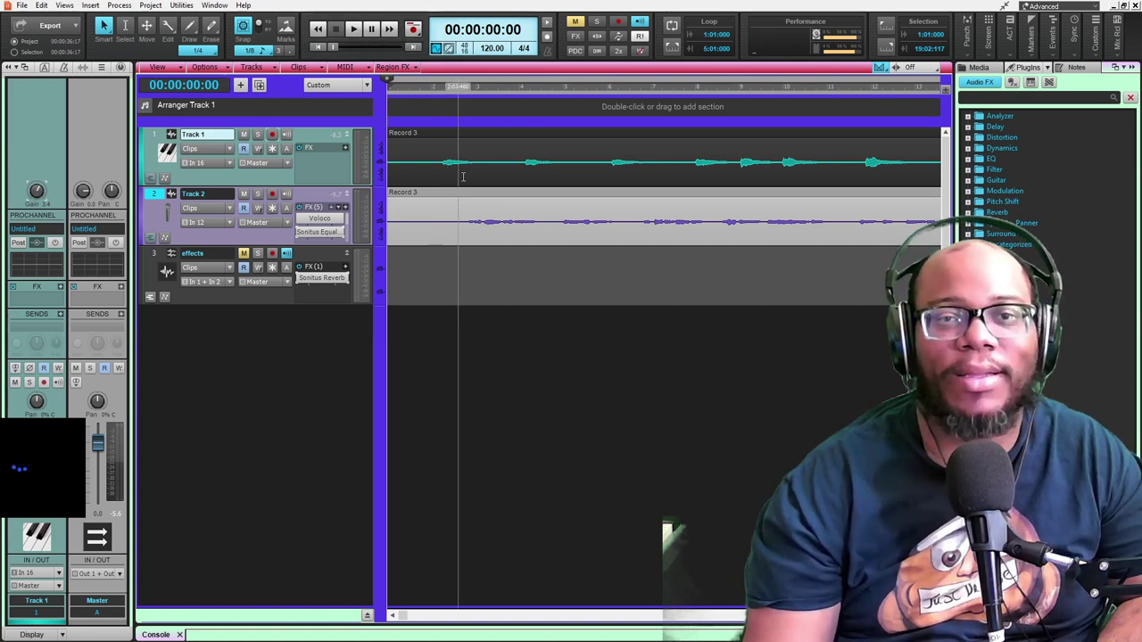
Step: Play the full mix from the beginning to hear Track 2's vocal effect chain
{"action": "left_click", "coordinate": [354, 30]}
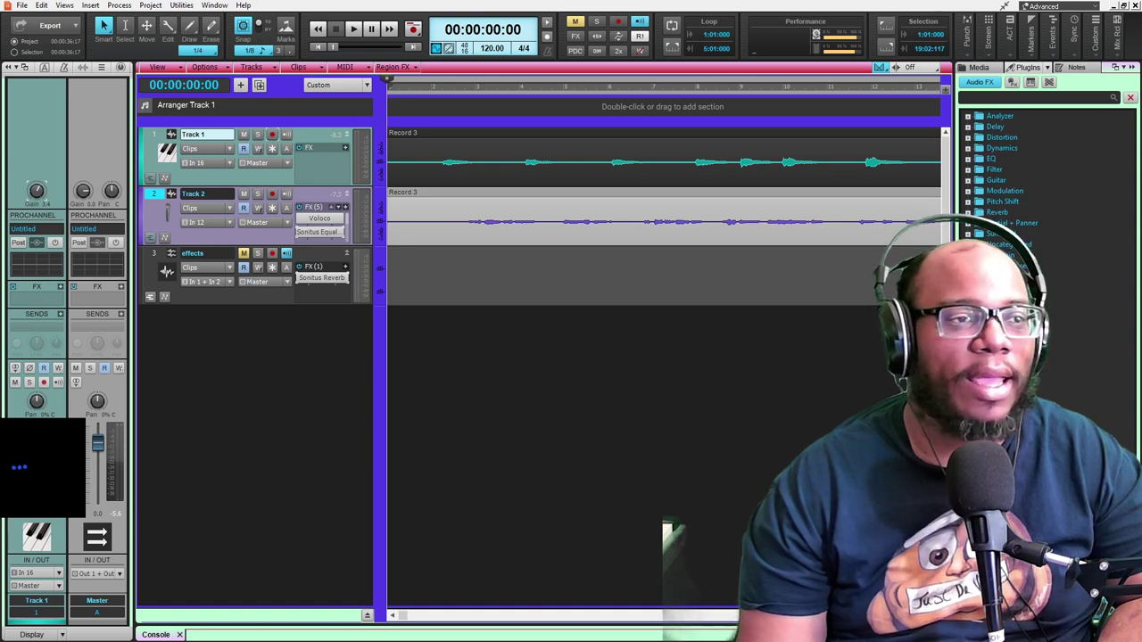
Step: Switch to OBS Studio and hide the EpocCam camera source
{"action": "left_click", "coordinate": [430, 631]}
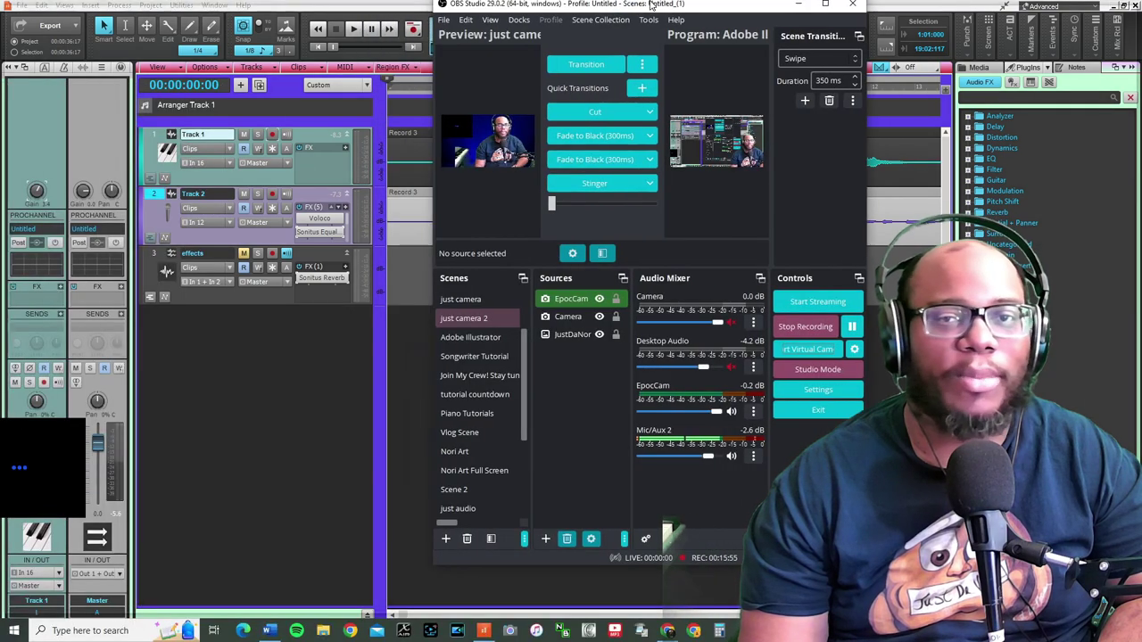
{"action": "left_click", "coordinate": [489, 351]}
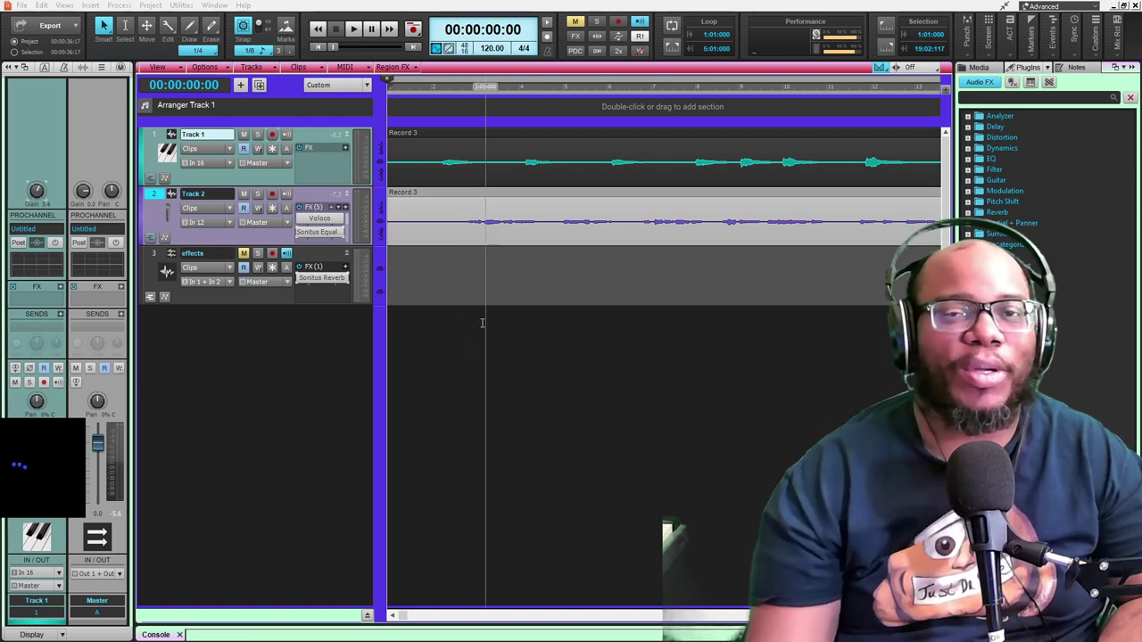
Step: Select all tracks and export the mix as a stereo WAV named 'food song'
{"action": "left_click", "coordinate": [153, 136]}
{"action": "left_click", "coordinate": [154, 136], "text": "ctrl"}
{"action": "key", "text": "ctrl+a"}
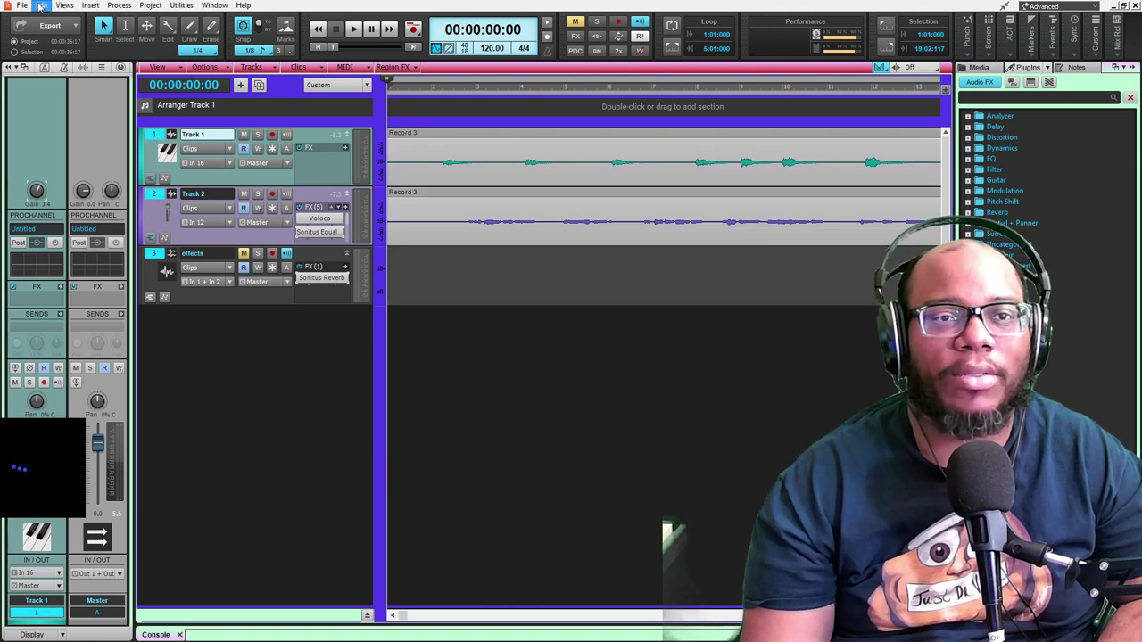
{"action": "left_click", "coordinate": [21, 6]}
{"action": "mouse_move", "coordinate": [72, 141]}
{"action": "left_click", "coordinate": [216, 145]}
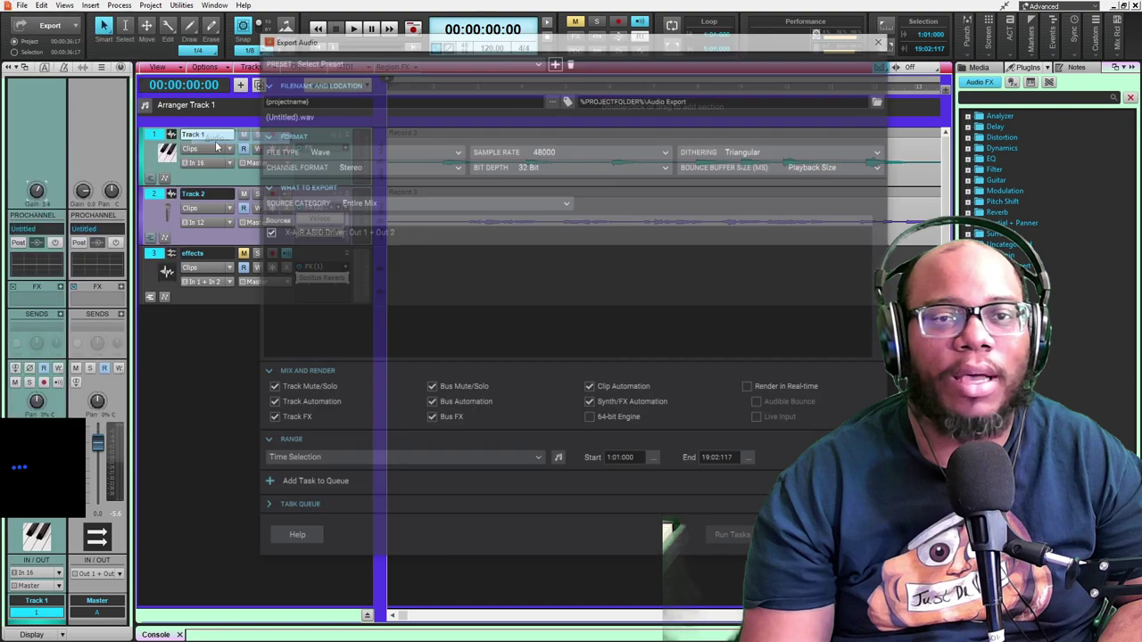
{"action": "left_click", "coordinate": [459, 98]}
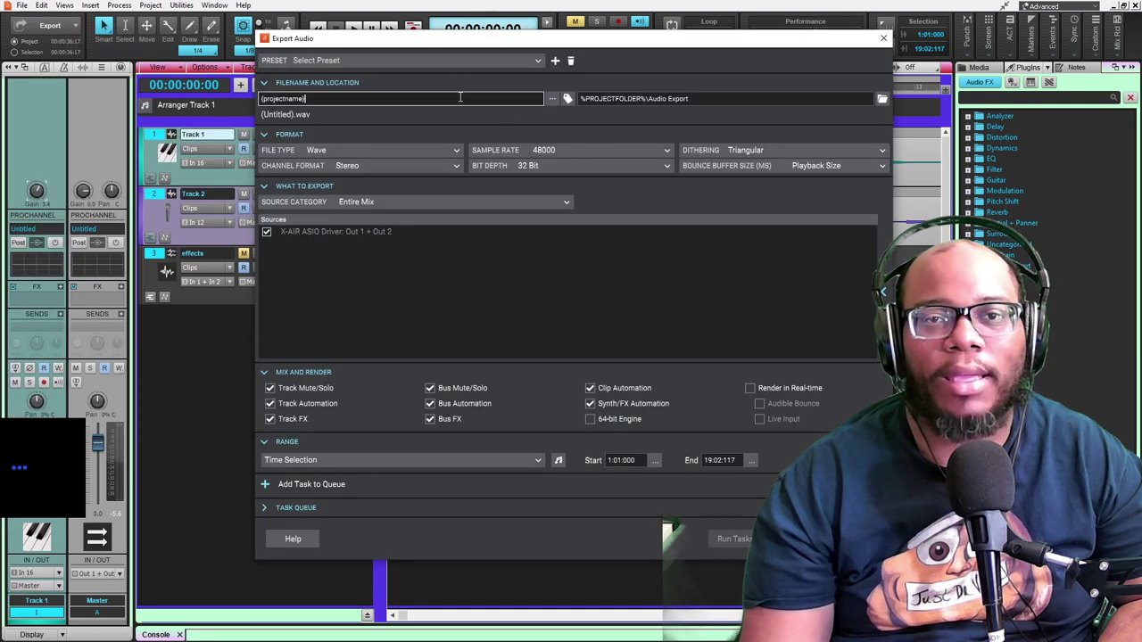
{"action": "type", "text": "food song"}
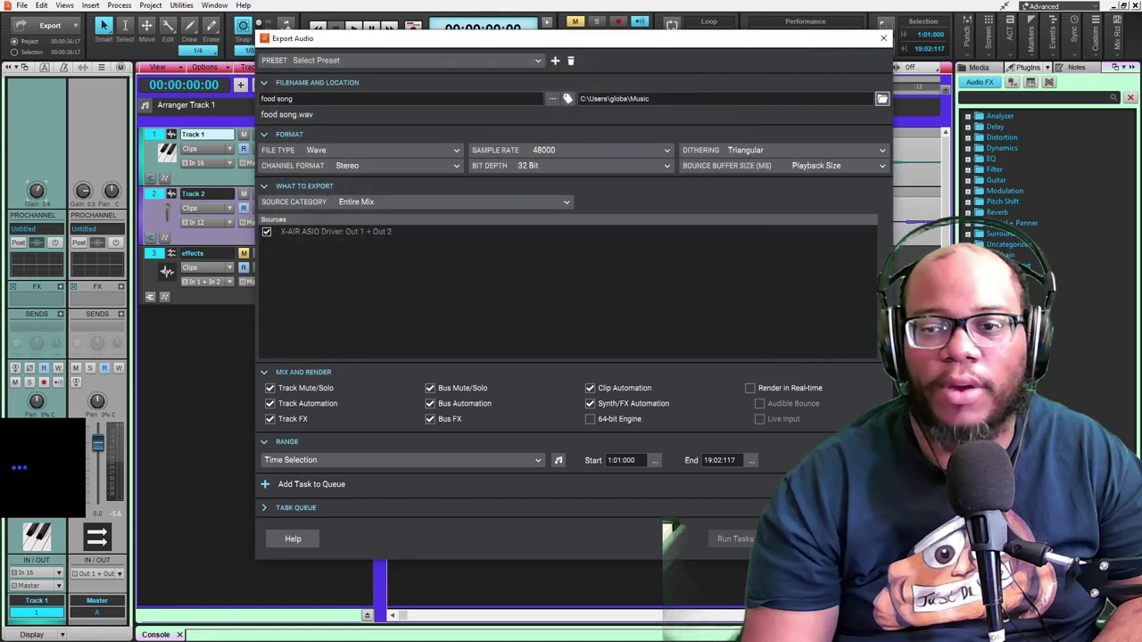
{"action": "left_click", "coordinate": [737, 539]}
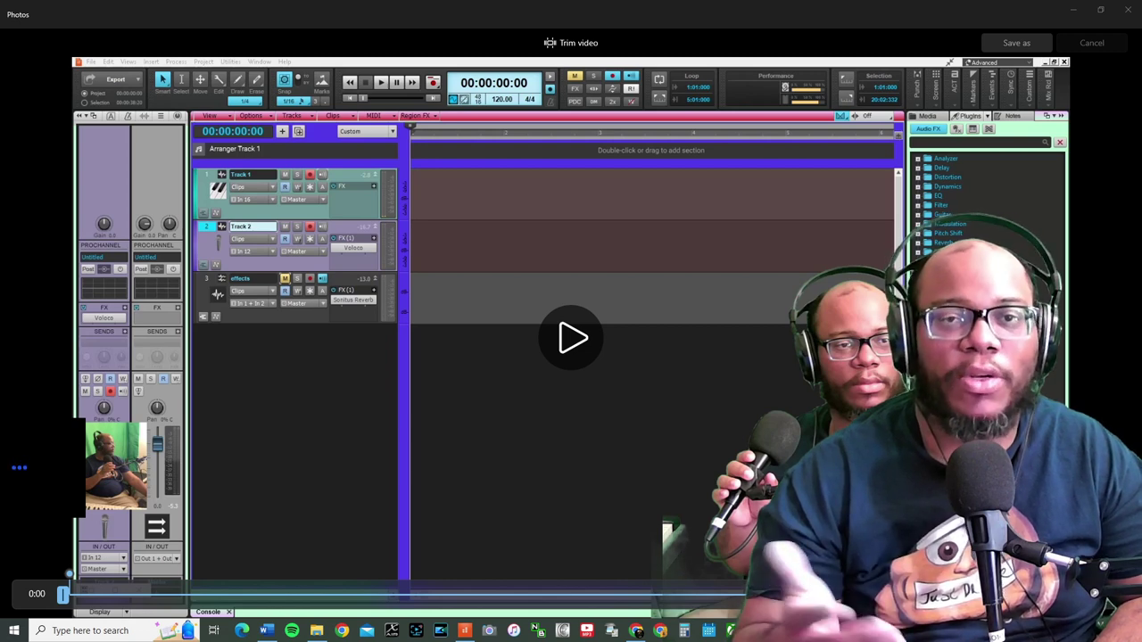
Step: Trim the video to start at 3:03 with the end cut, and save it as MP4 in Music
{"action": "left_click_drag", "start_coordinate": [63, 593], "coordinate": [197, 594]}
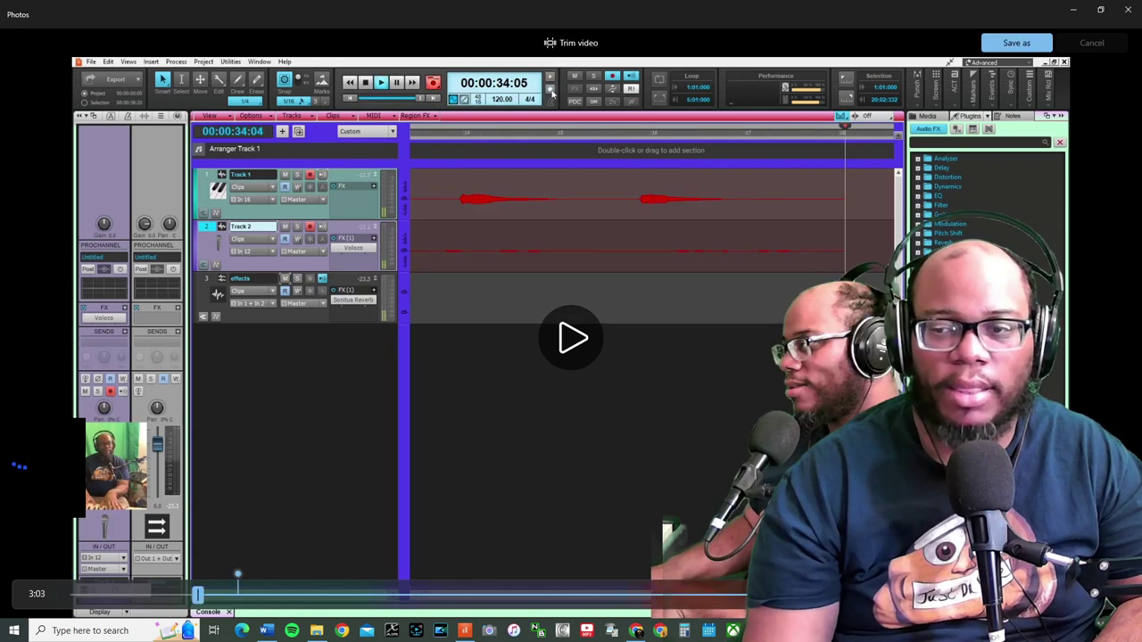
{"action": "left_click_drag", "start_coordinate": [748, 594], "coordinate": [250, 596]}
{"action": "left_click", "coordinate": [1017, 42]}
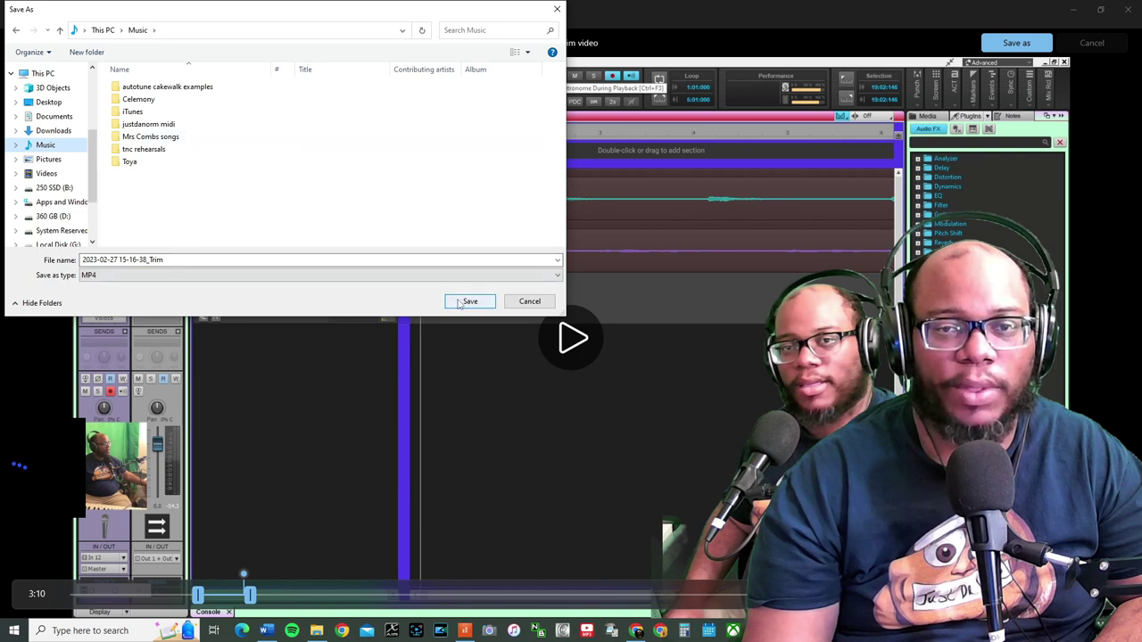
{"action": "left_click", "coordinate": [469, 302]}
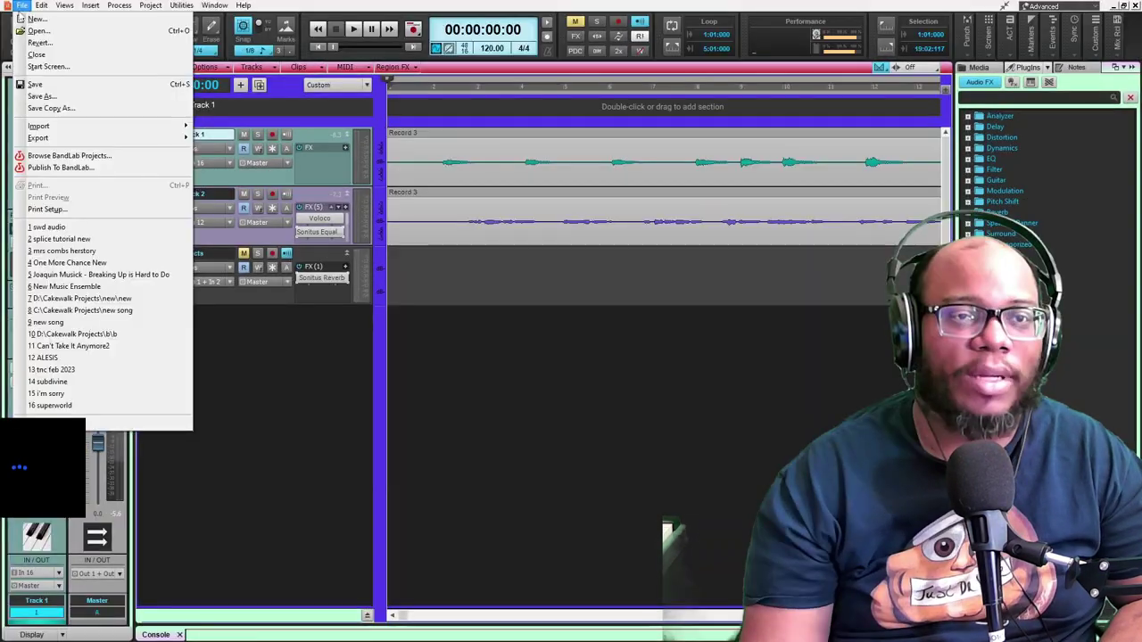
{"action": "left_click", "coordinate": [36, 54]}
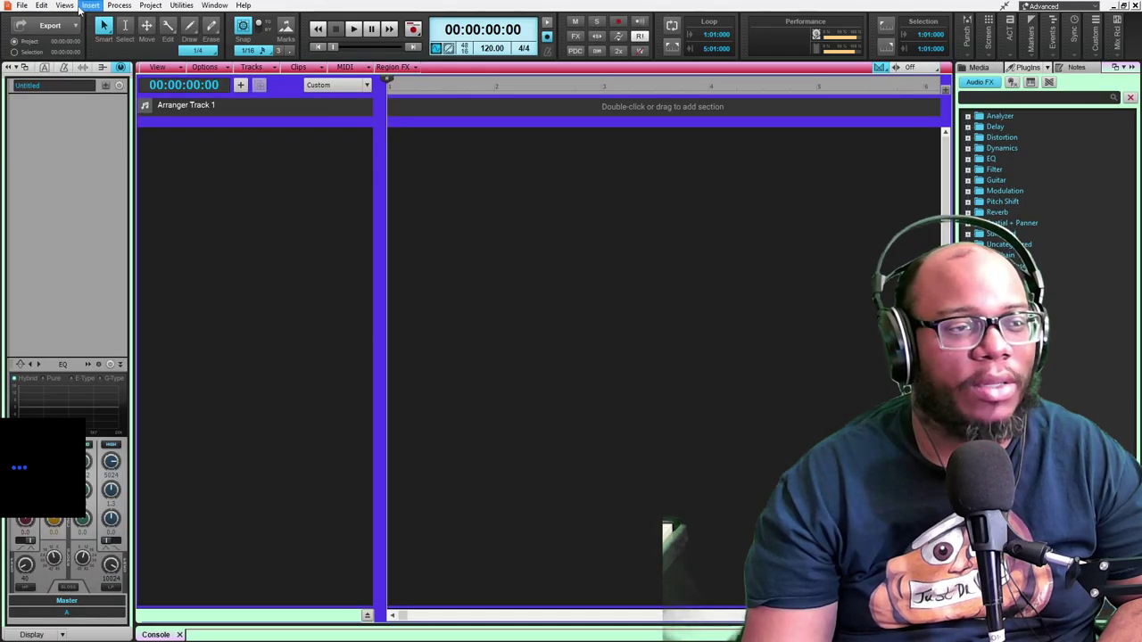
{"action": "left_click", "coordinate": [96, 7]}
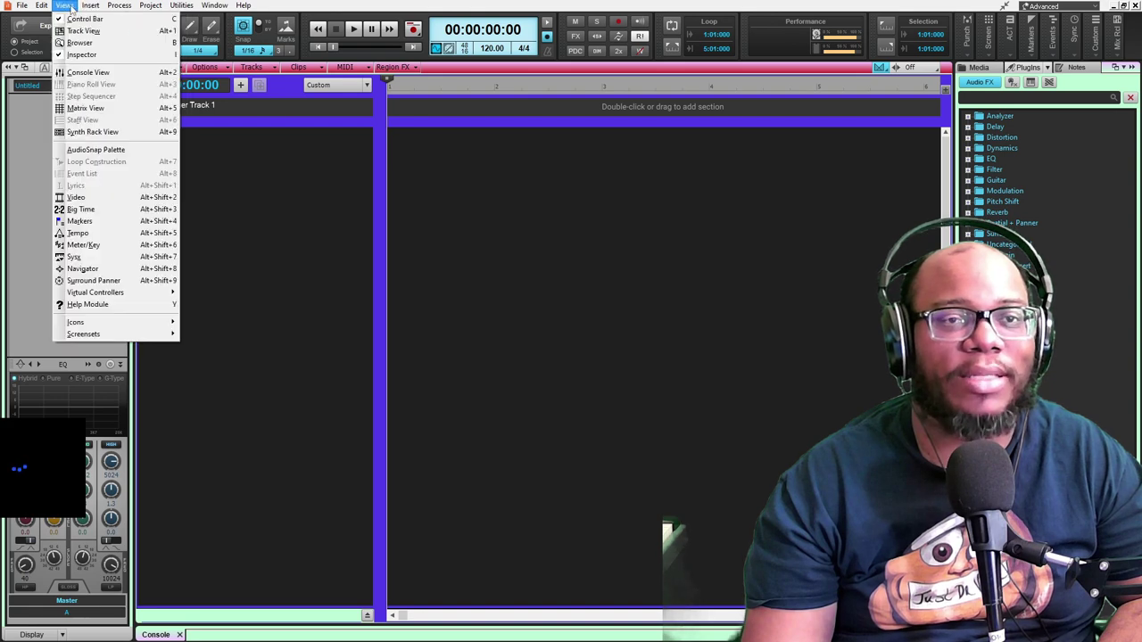
{"action": "mouse_move", "coordinate": [89, 123]}
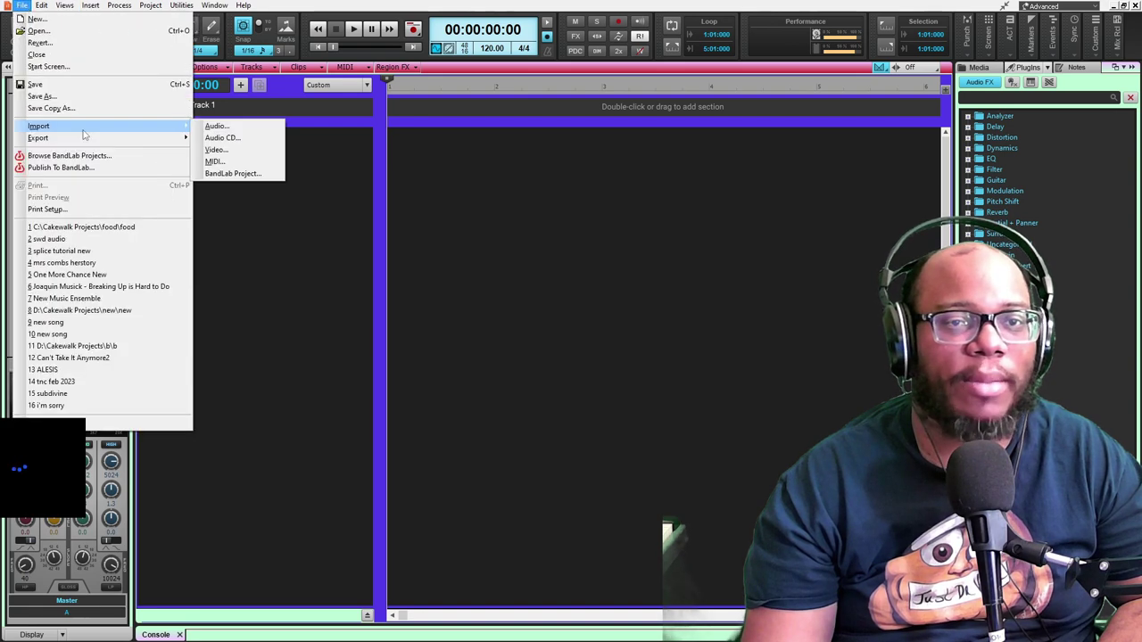
{"action": "left_click", "coordinate": [225, 152]}
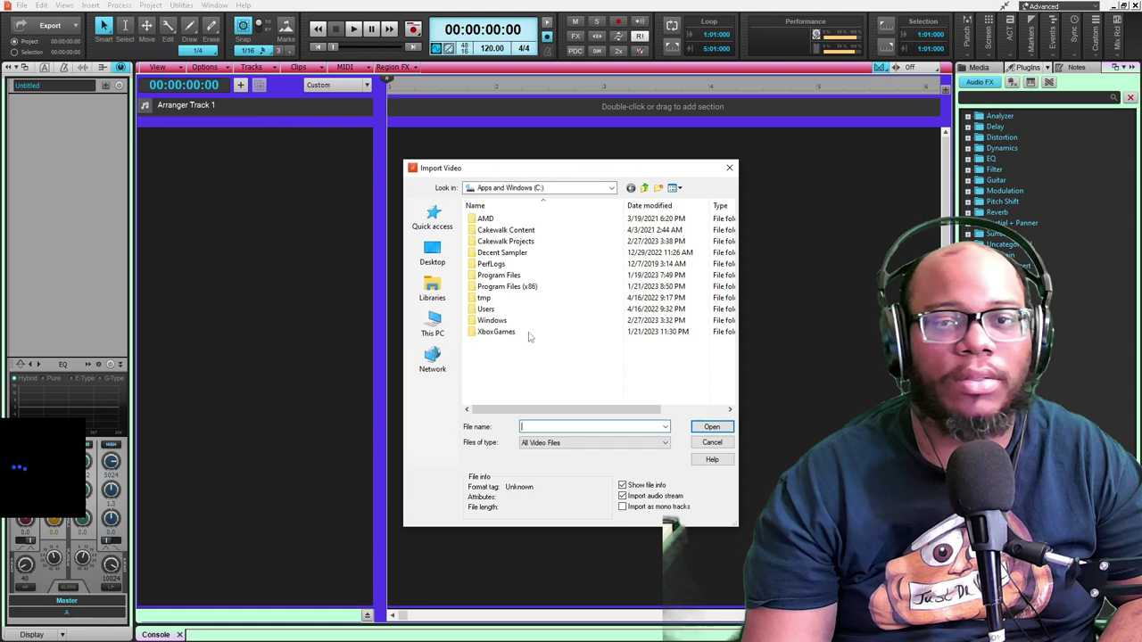
{"action": "left_click", "coordinate": [433, 323]}
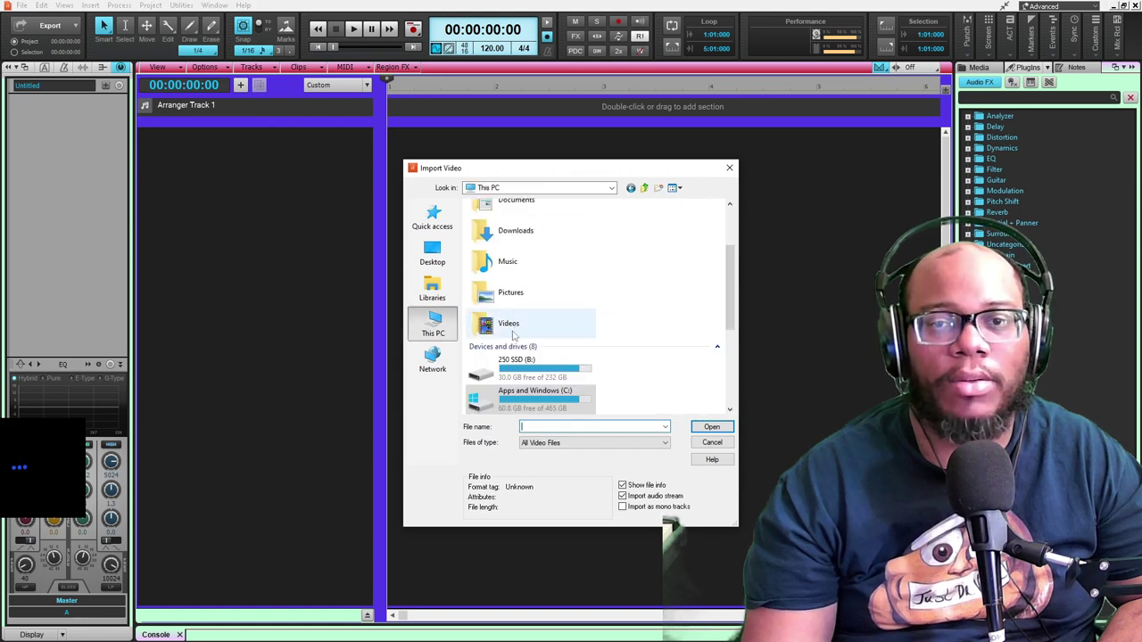
{"action": "double_click", "coordinate": [508, 260]}
{"action": "left_click", "coordinate": [527, 298]}
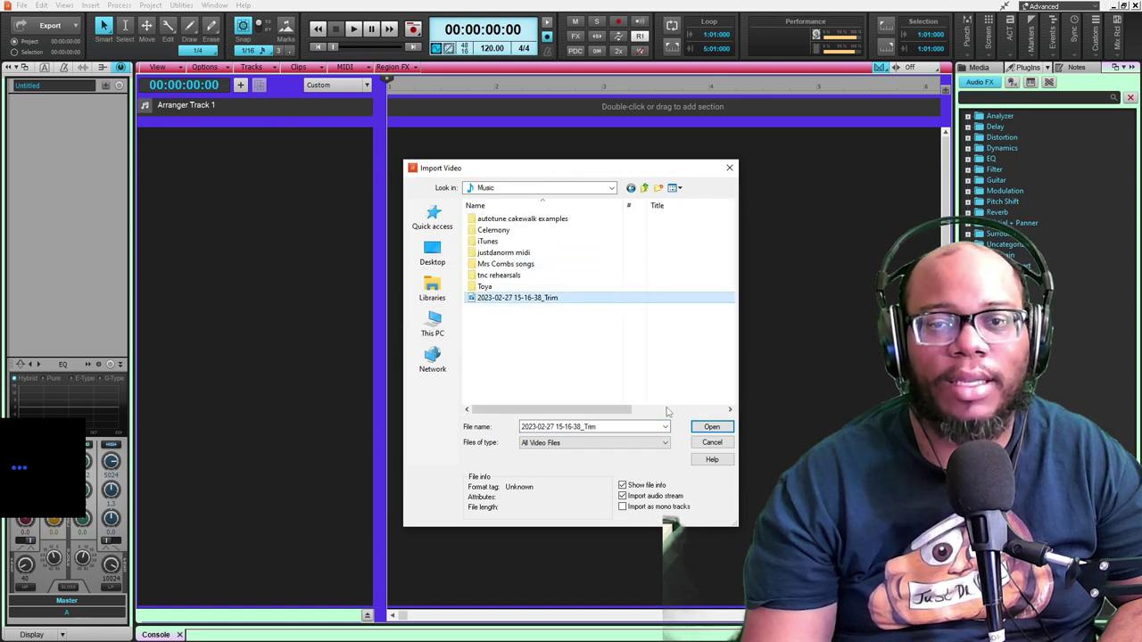
{"action": "left_click", "coordinate": [711, 426]}
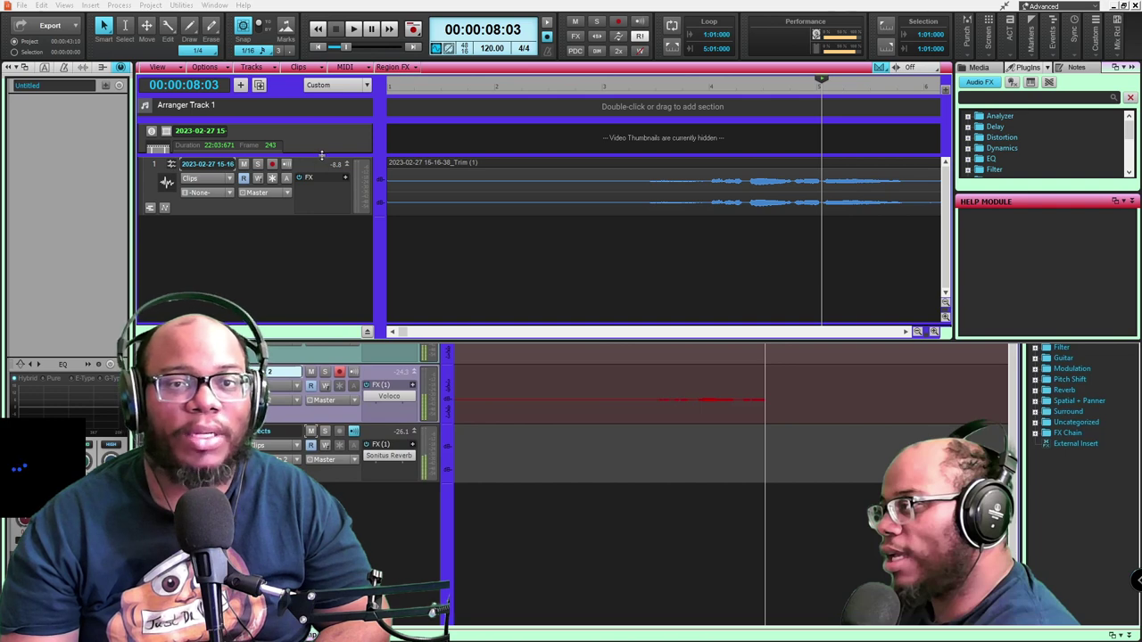
{"action": "left_click_drag", "start_coordinate": [322, 155], "coordinate": [321, 193]}
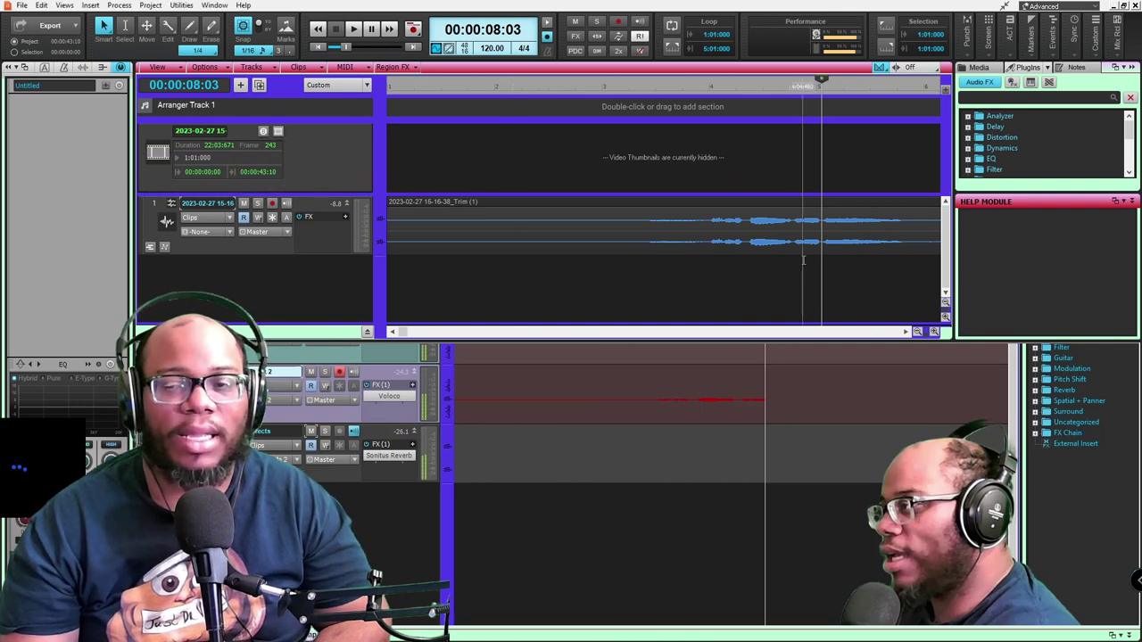
Step: Mute the video's own audio track and insert a new audio track below it
{"action": "left_click", "coordinate": [461, 224]}
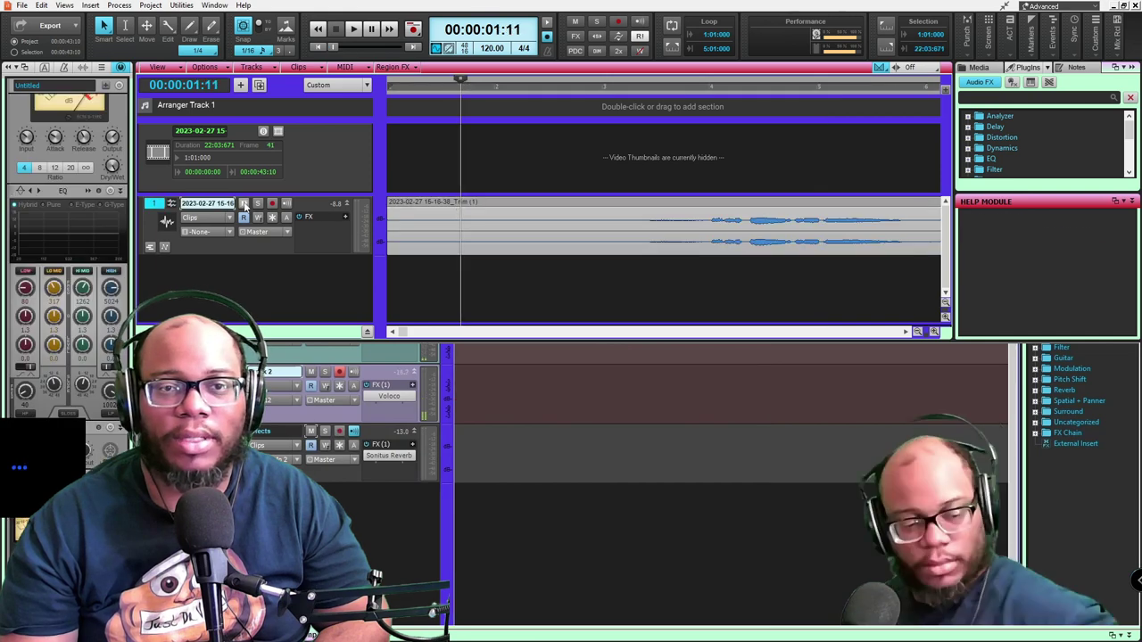
{"action": "left_click", "coordinate": [243, 204]}
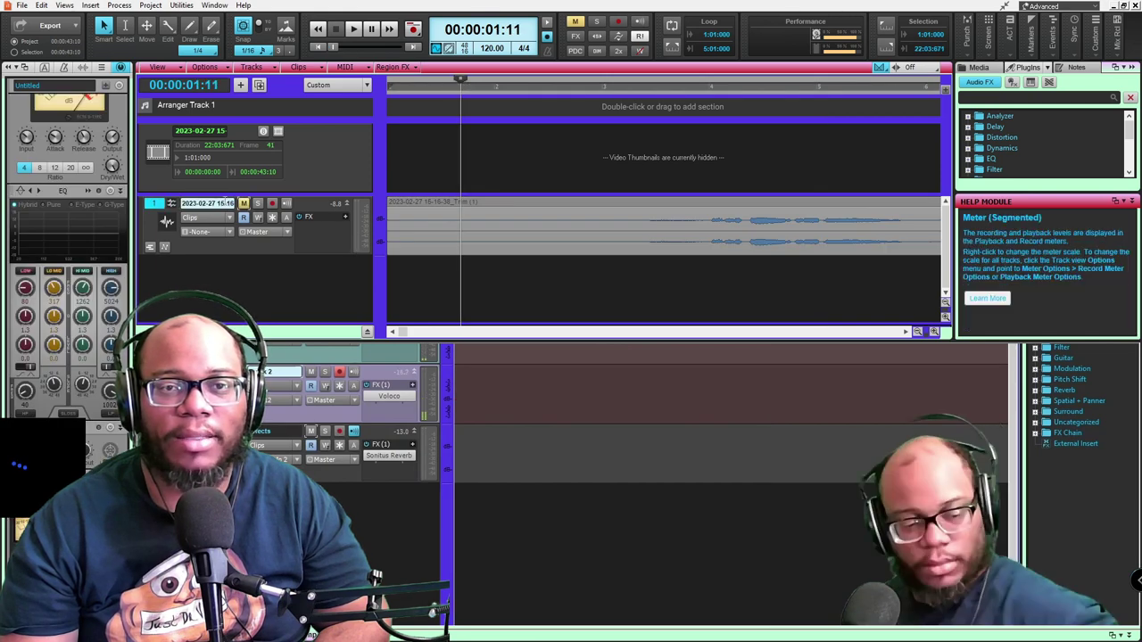
{"action": "right_click", "coordinate": [188, 288]}
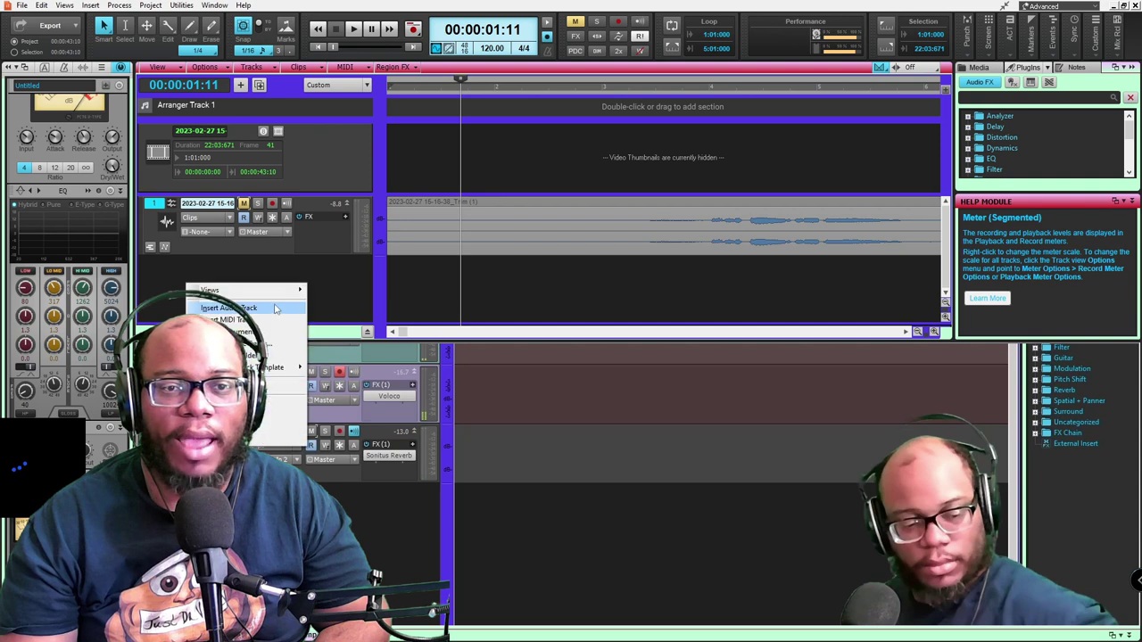
{"action": "left_click", "coordinate": [254, 296]}
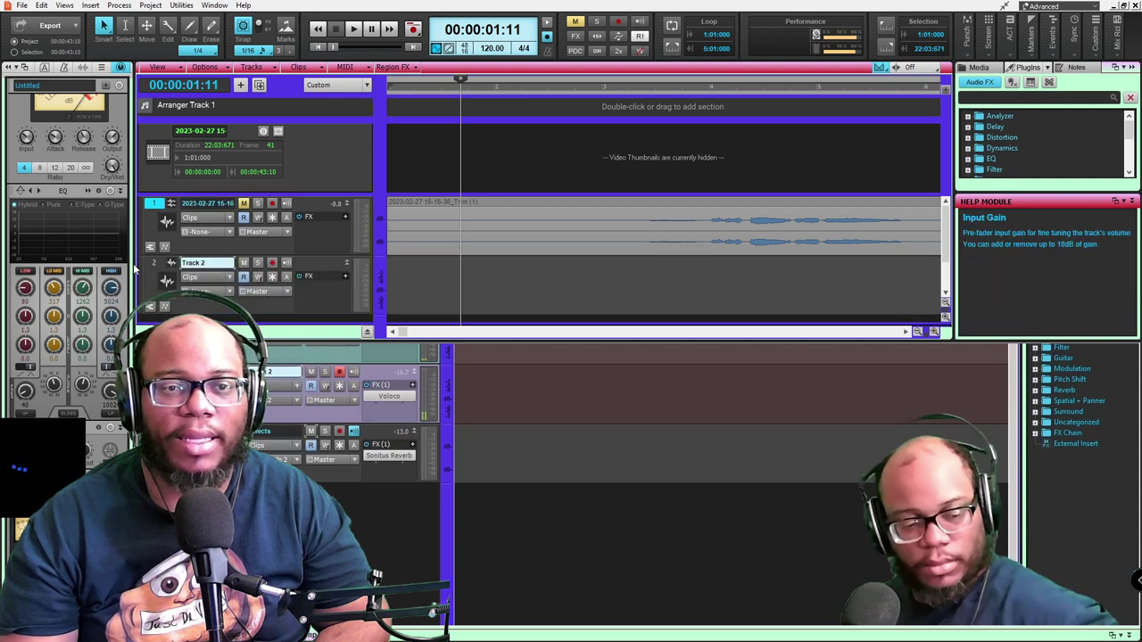
Step: Import the food song audio file from the Music folder onto Track 2
{"action": "left_click", "coordinate": [21, 5]}
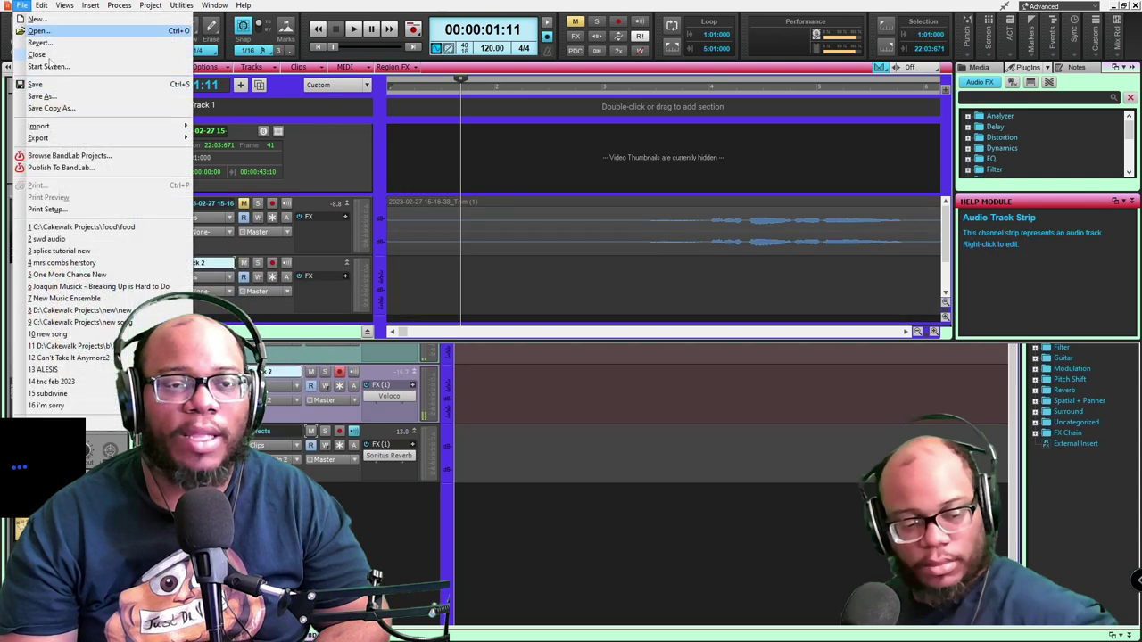
{"action": "mouse_move", "coordinate": [40, 126]}
{"action": "left_click", "coordinate": [219, 126]}
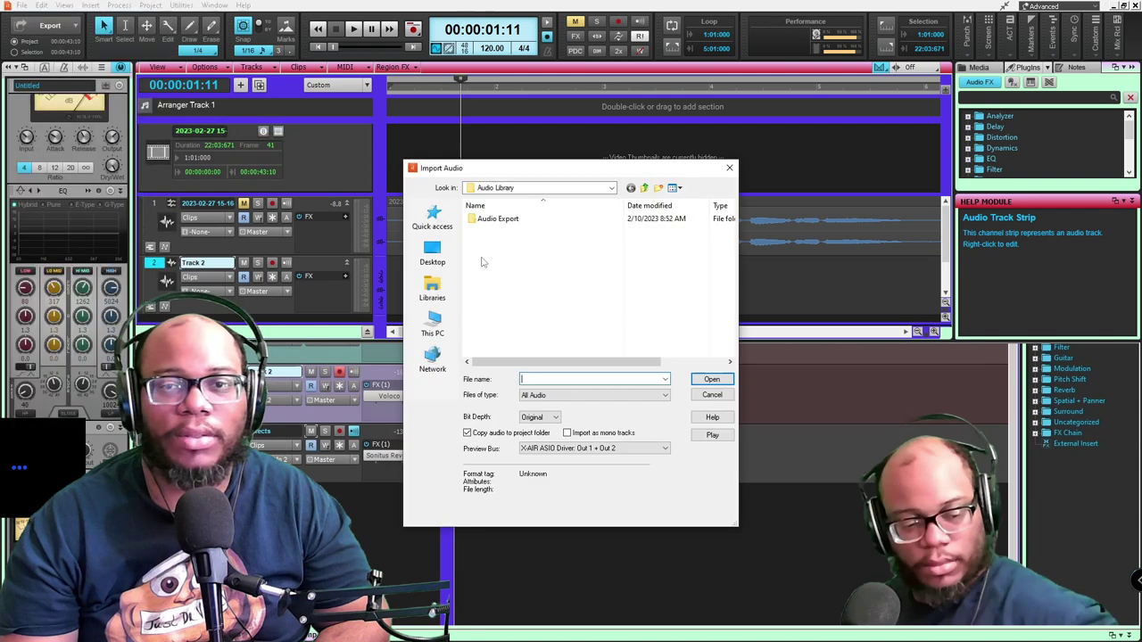
{"action": "left_click", "coordinate": [443, 335]}
{"action": "double_click", "coordinate": [515, 221]}
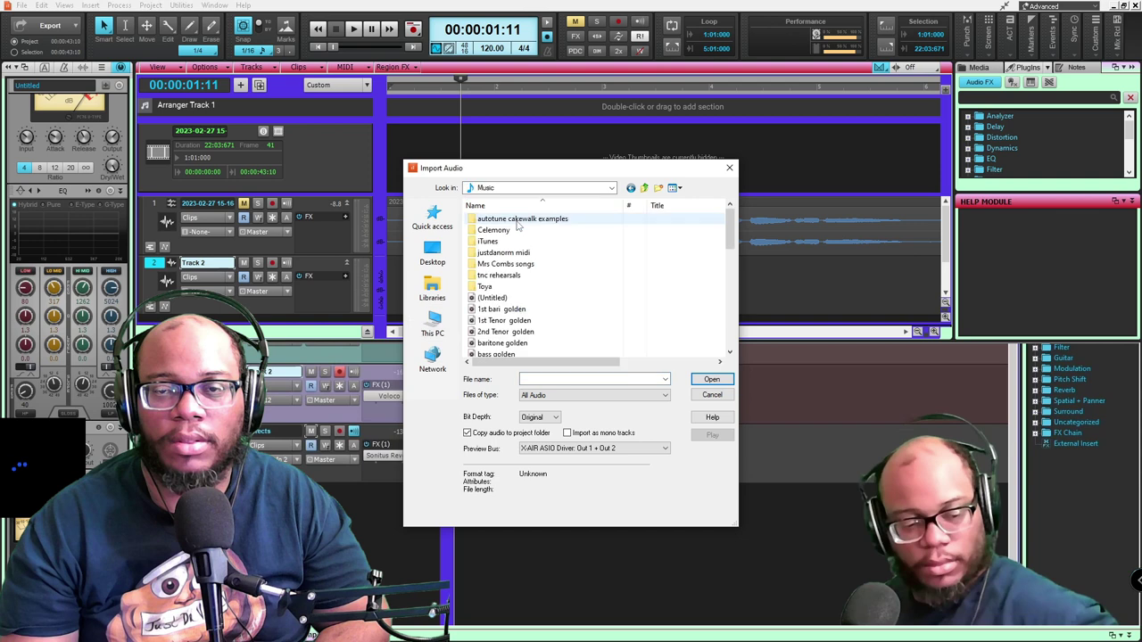
{"action": "scroll", "coordinate": [535, 268], "scroll_direction": "down", "scroll_amount": 6}
{"action": "left_click", "coordinate": [494, 230]}
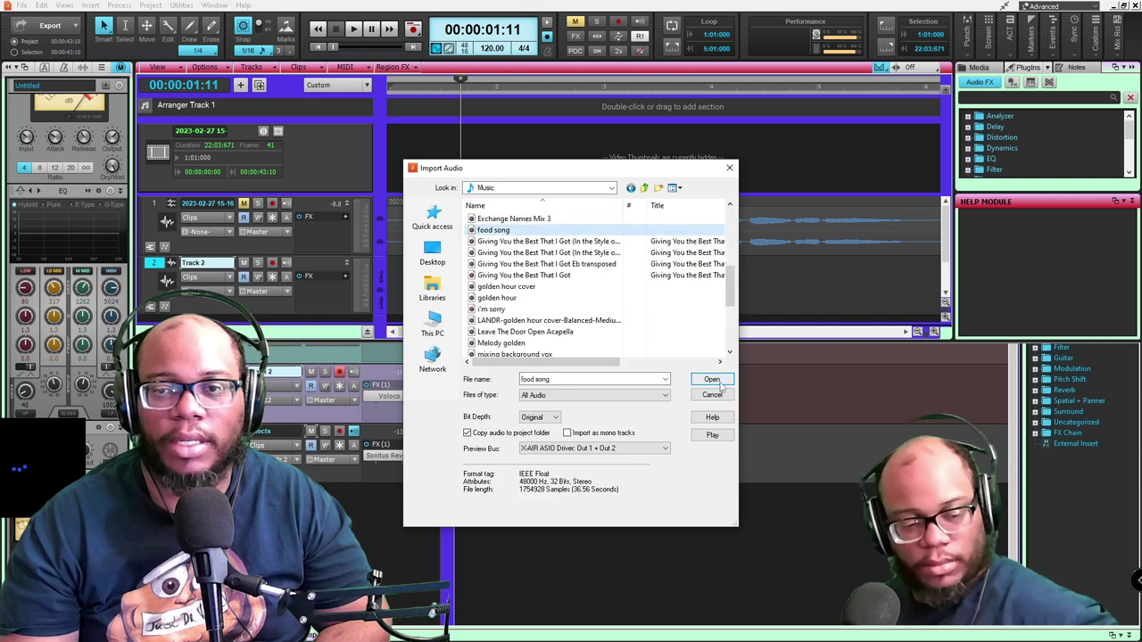
{"action": "left_click", "coordinate": [719, 381]}
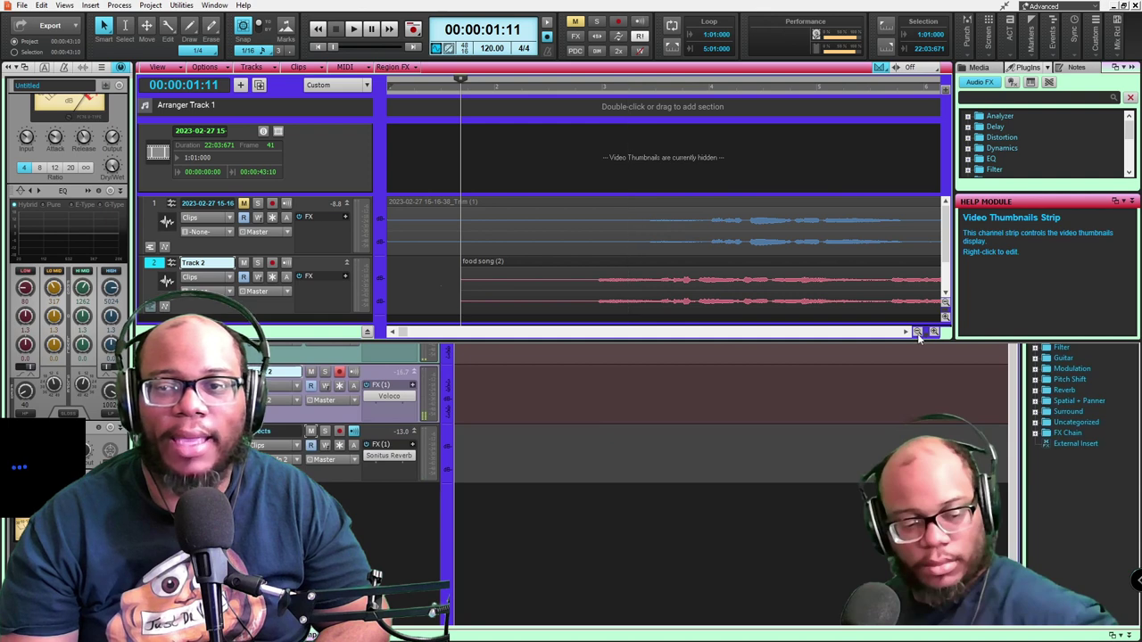
Step: Zoom the timeline in horizontally and select the food song clip on Track 2
{"action": "left_click_drag", "start_coordinate": [906, 332], "coordinate": [904, 332]}
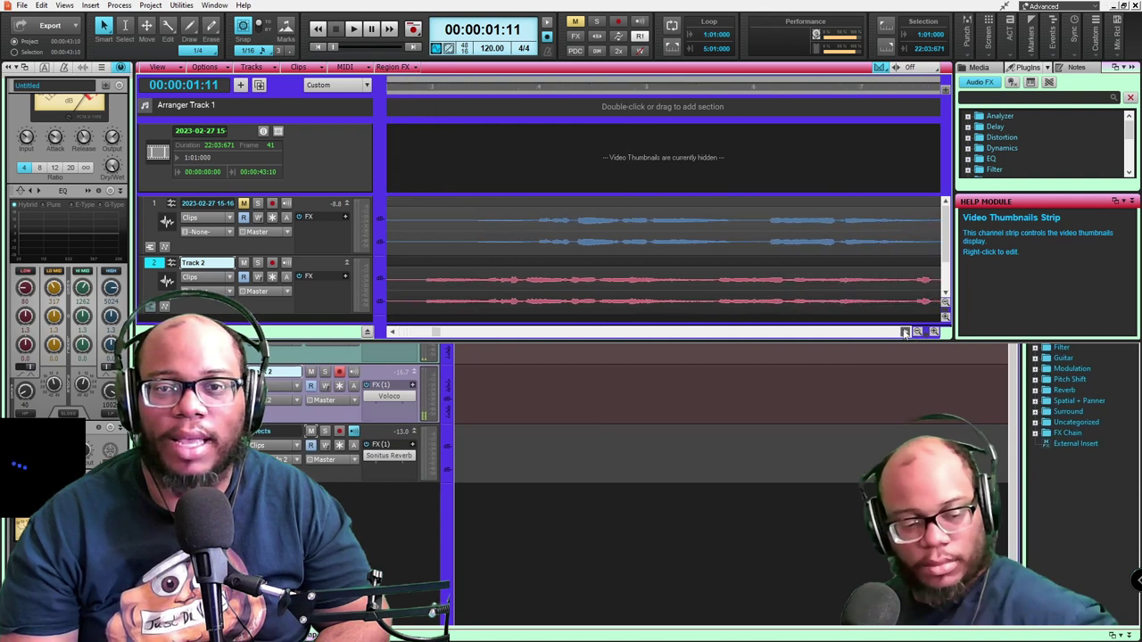
{"action": "left_click", "coordinate": [934, 331]}
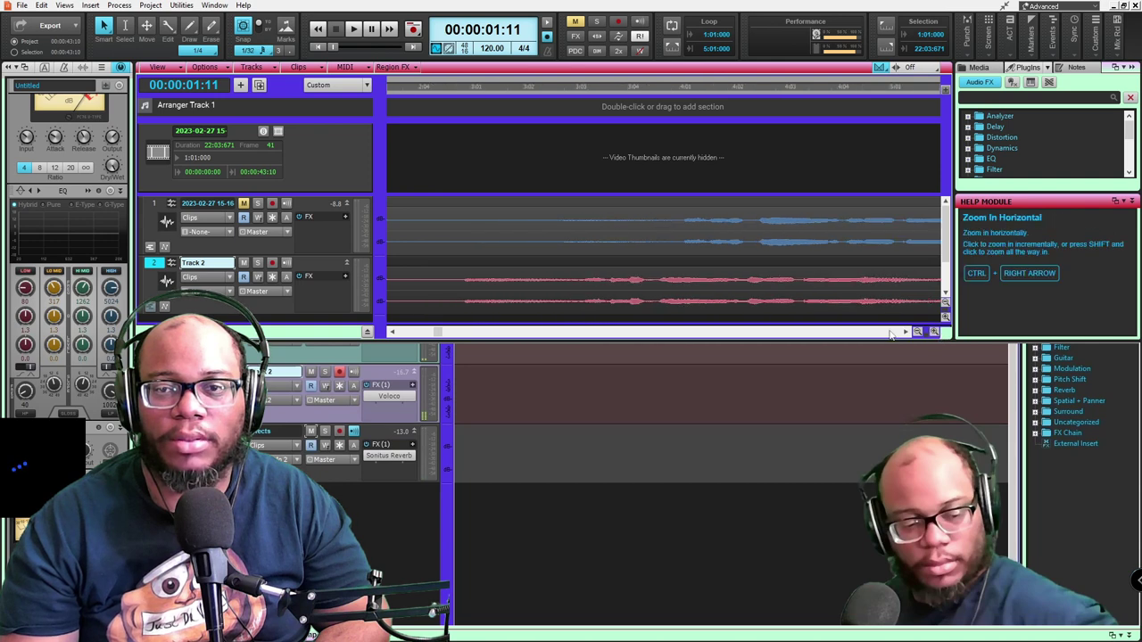
{"action": "left_click", "coordinate": [646, 272]}
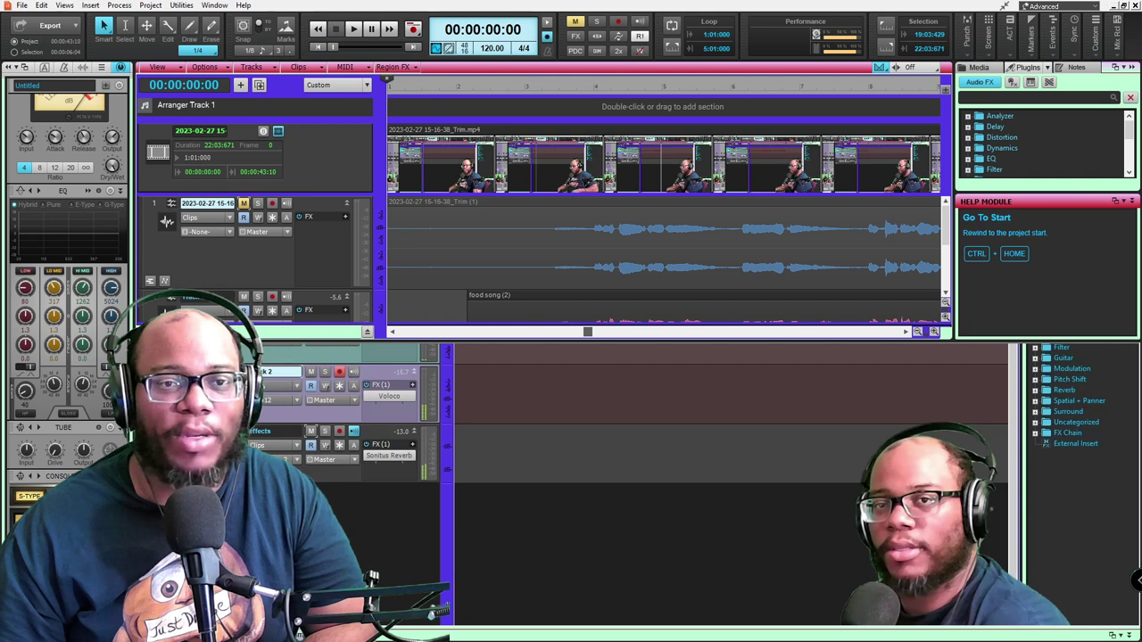
Step: Play the project to check the video lines up with the food song
{"action": "left_click", "coordinate": [353, 29]}
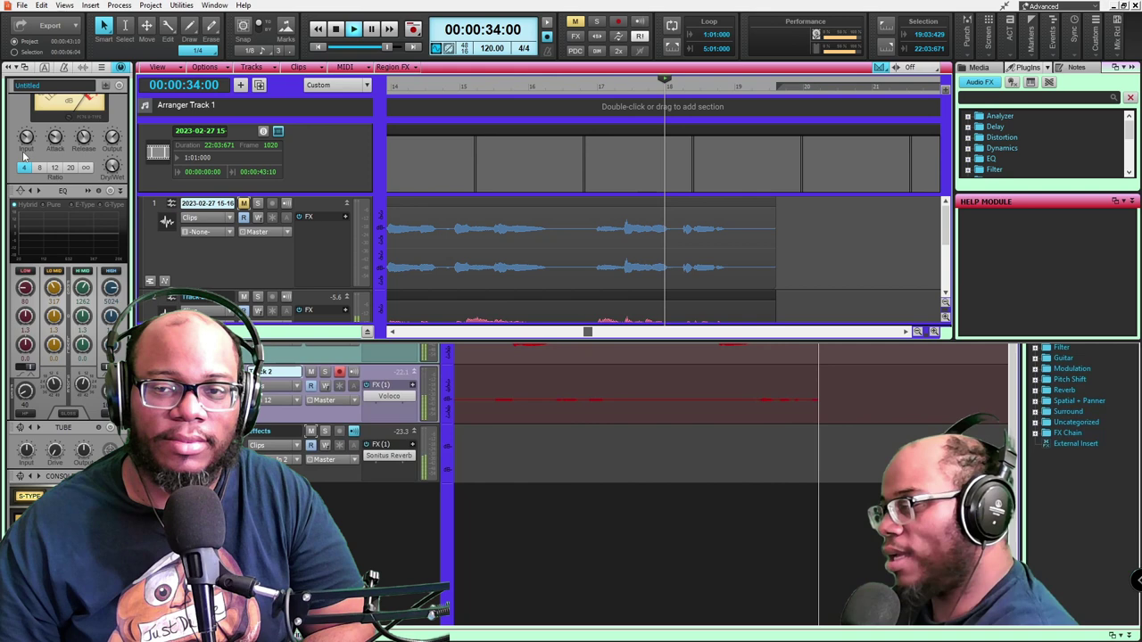
Step: Stop playback and trim the ends of both audio clips to the same point
{"action": "left_click", "coordinate": [336, 29]}
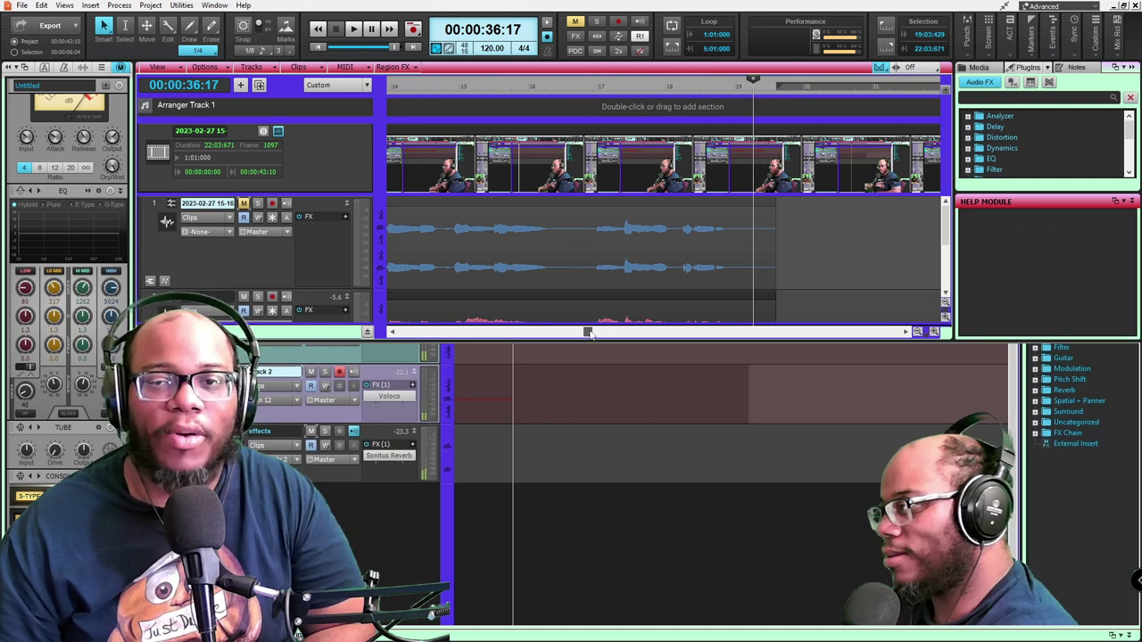
{"action": "left_click", "coordinate": [756, 254]}
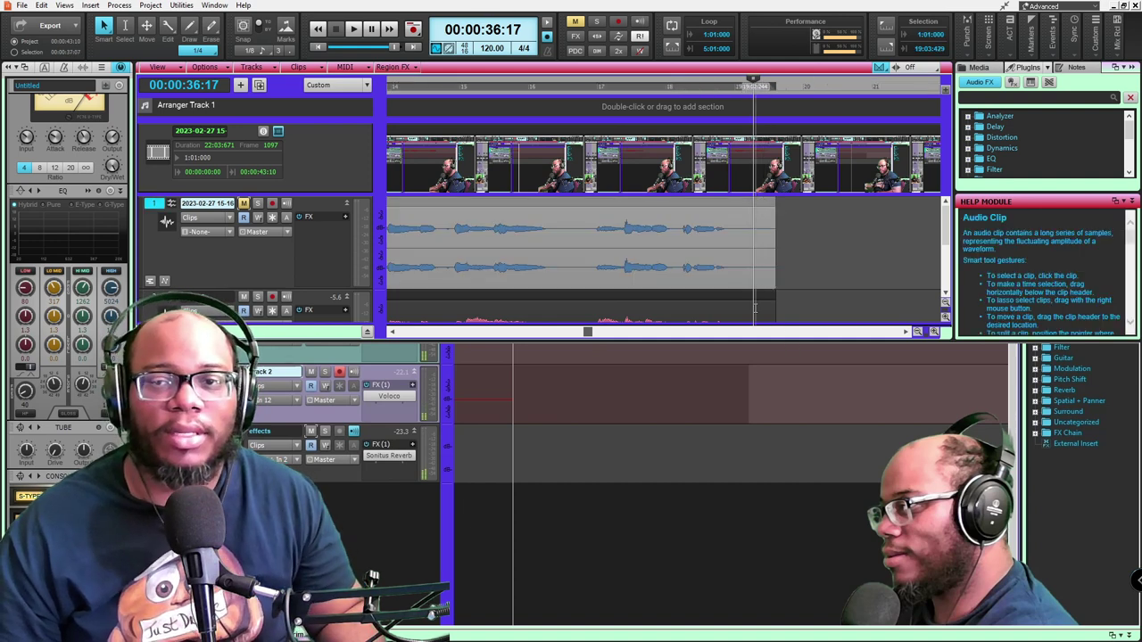
{"action": "left_click", "coordinate": [758, 303], "text": "ctrl"}
{"action": "left_click_drag", "start_coordinate": [775, 254], "coordinate": [748, 254]}
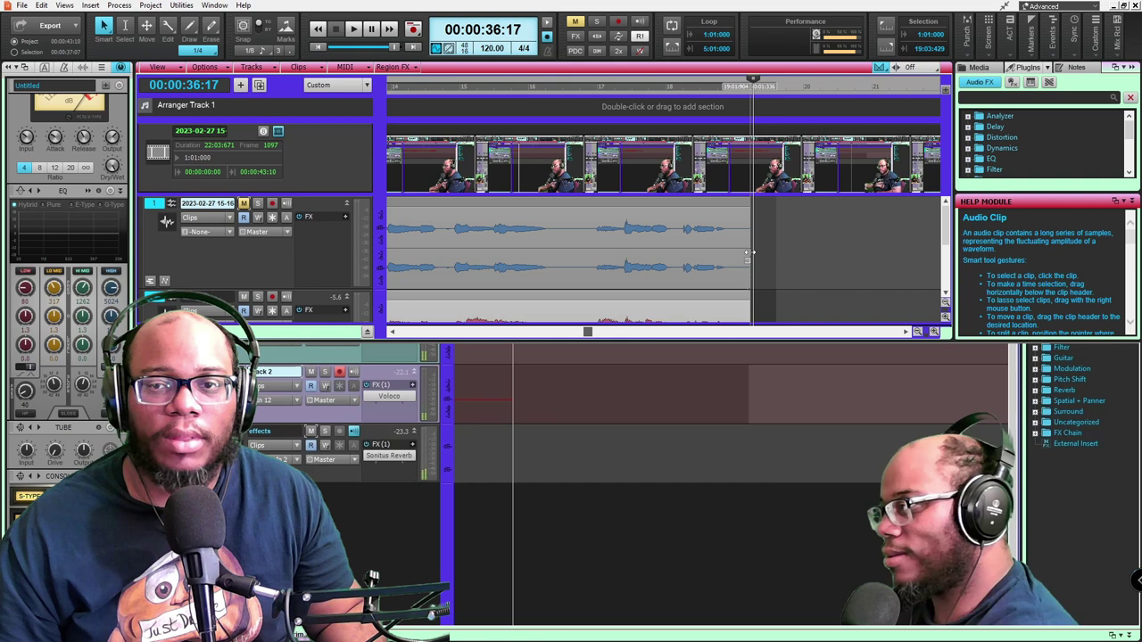
{"action": "left_click_drag", "start_coordinate": [588, 334], "coordinate": [687, 333]}
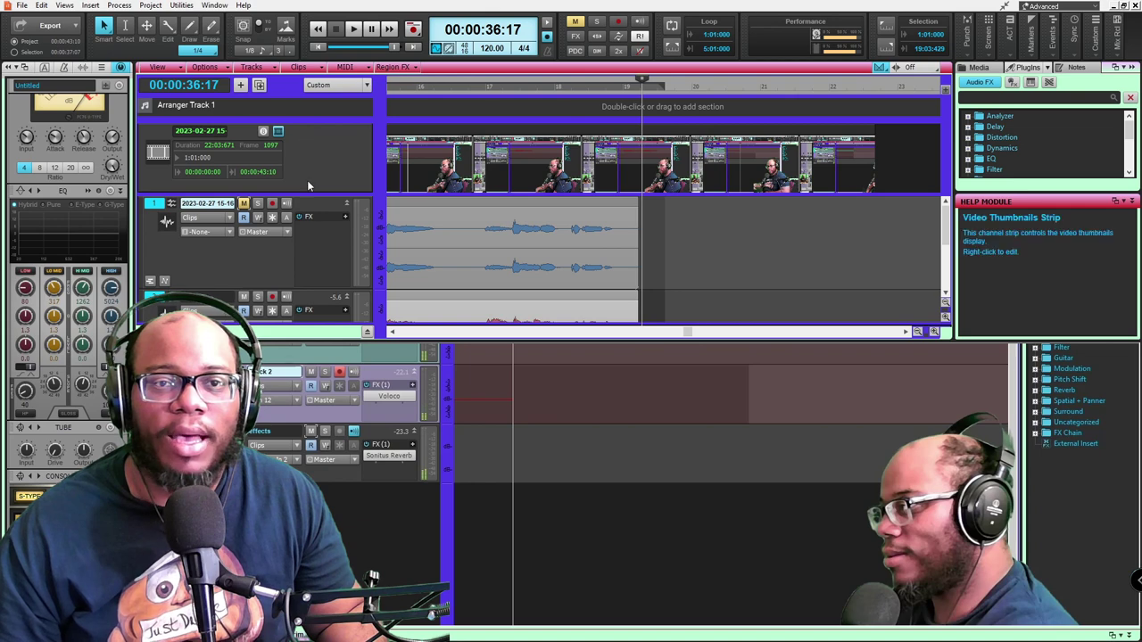
Step: Toggle the video thumbnails and shorten the video clip to end at 00:00:36:15
{"action": "left_click", "coordinate": [279, 133]}
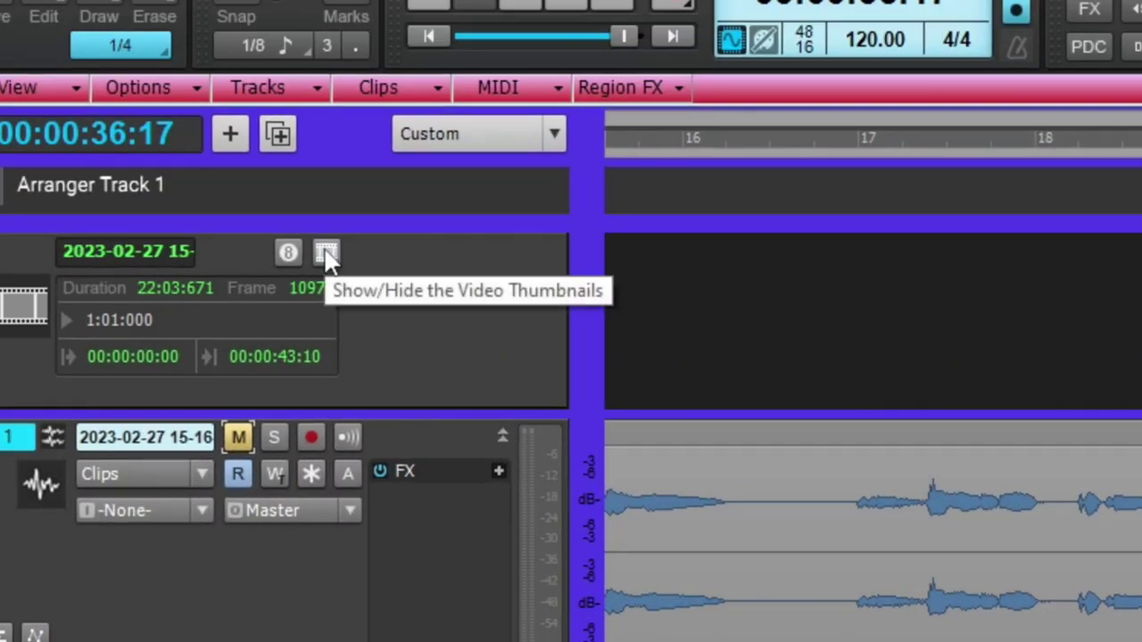
{"action": "left_click", "coordinate": [326, 254]}
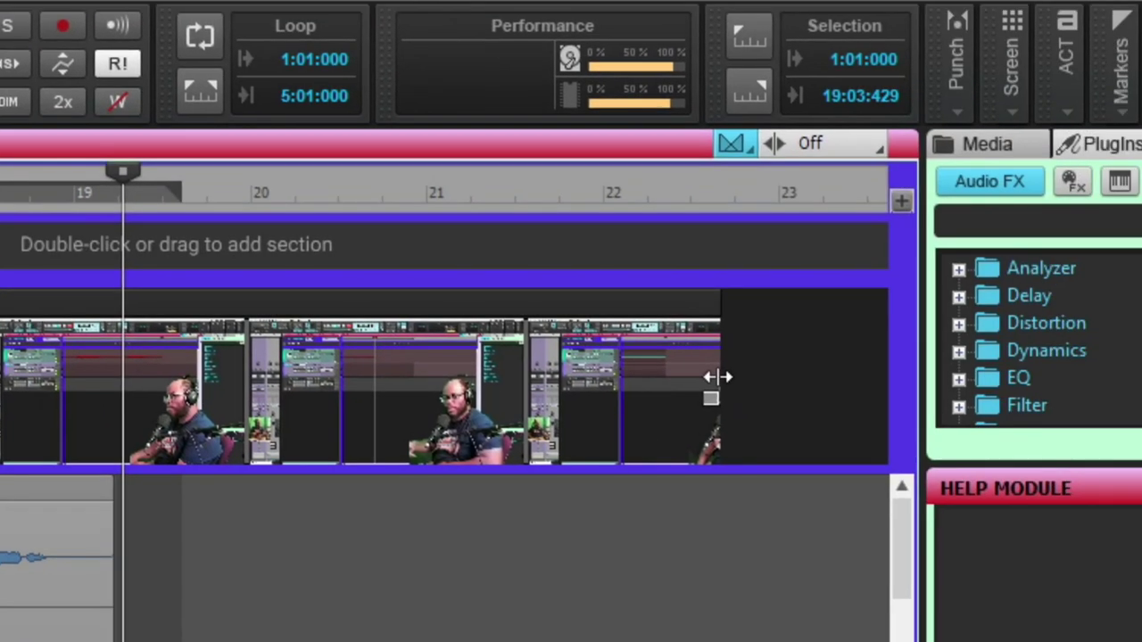
{"action": "left_click_drag", "start_coordinate": [719, 377], "coordinate": [138, 417]}
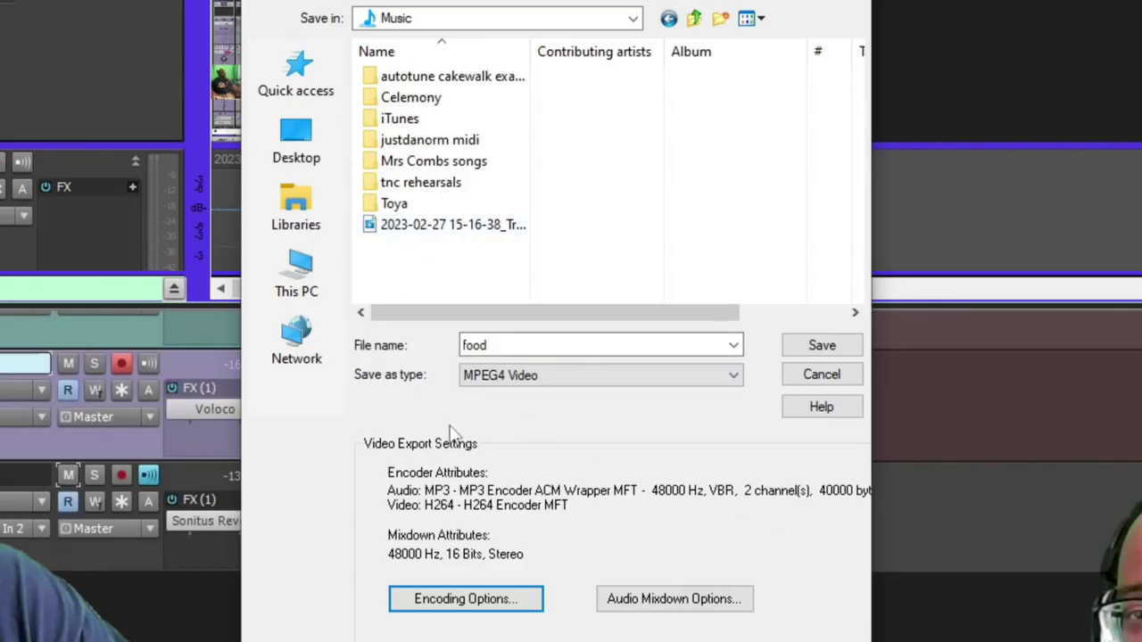
Step: Set the export's Save as type to MPEG4 Video
{"action": "left_click", "coordinate": [714, 379]}
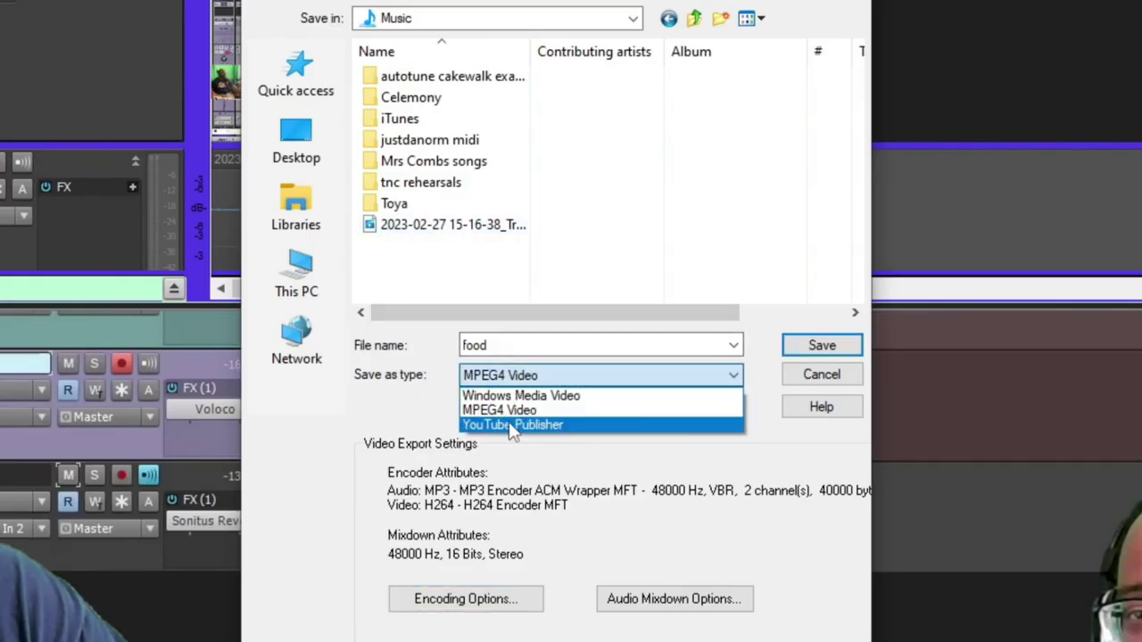
{"action": "left_click", "coordinate": [533, 427]}
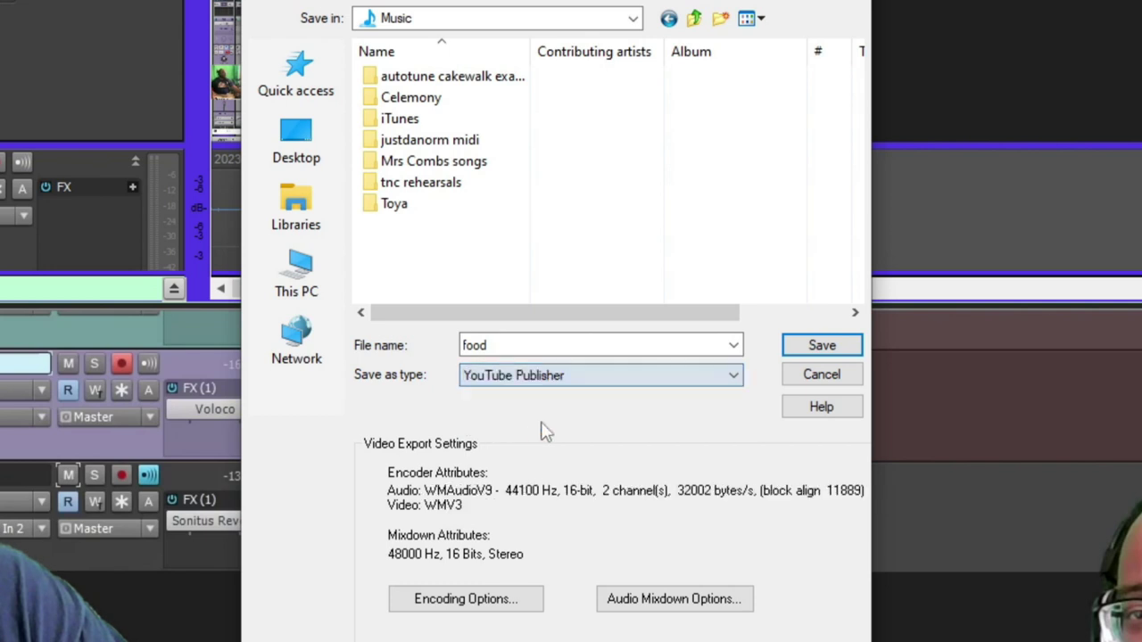
{"action": "left_click", "coordinate": [589, 375]}
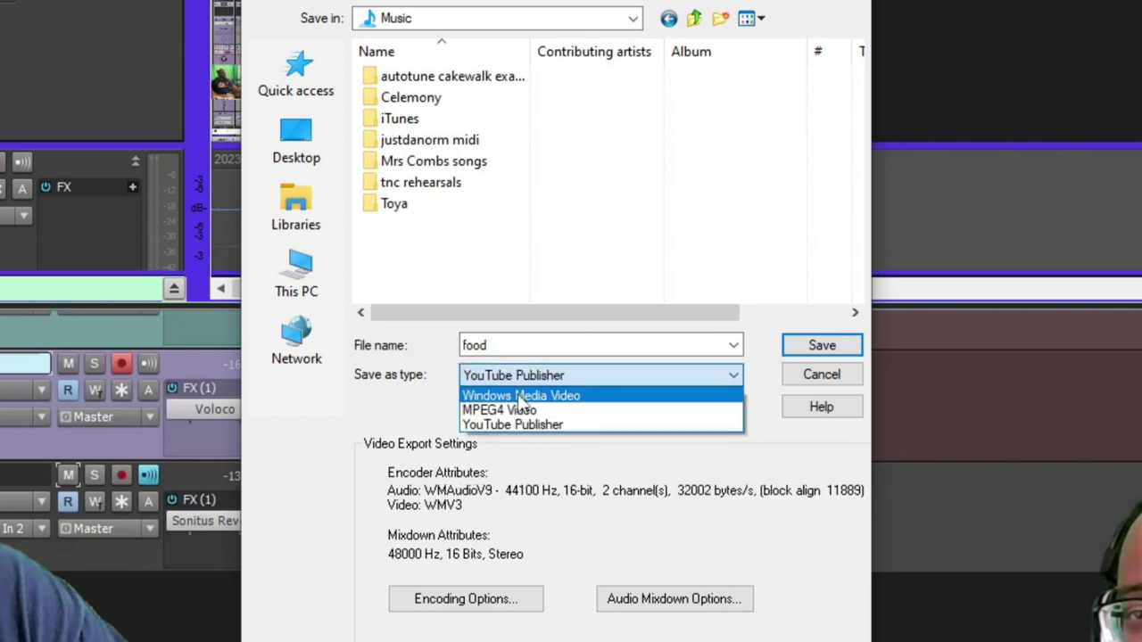
{"action": "left_click", "coordinate": [593, 395]}
{"action": "left_click", "coordinate": [599, 376]}
{"action": "left_click", "coordinate": [548, 411]}
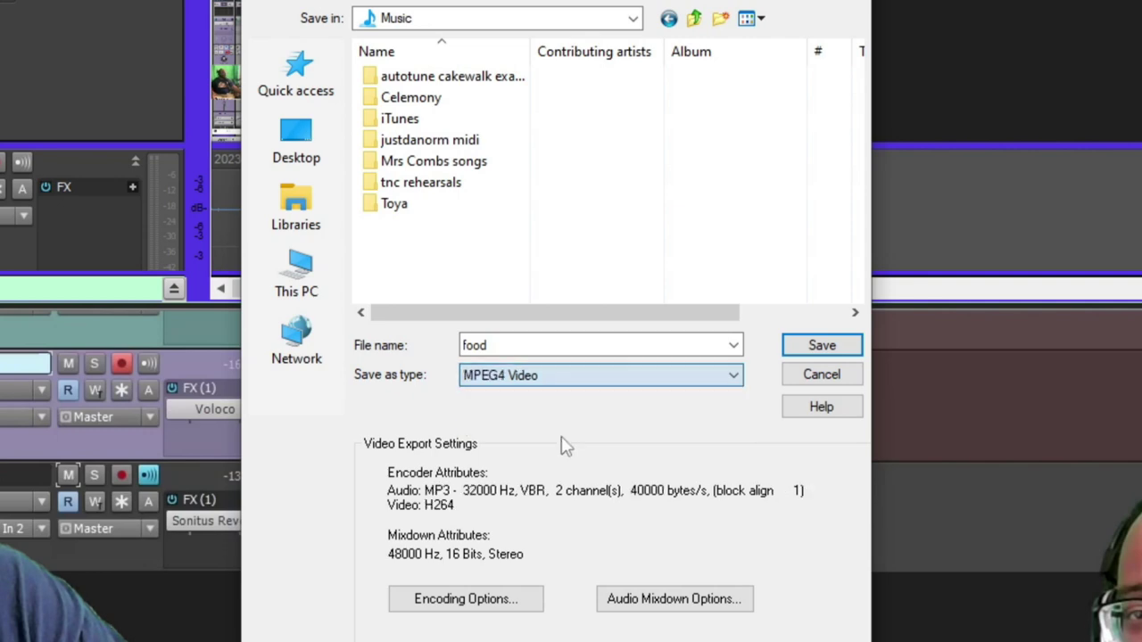
Step: Review the Audio Mixdown Options and save the video as food in Music
{"action": "left_click", "coordinate": [701, 600]}
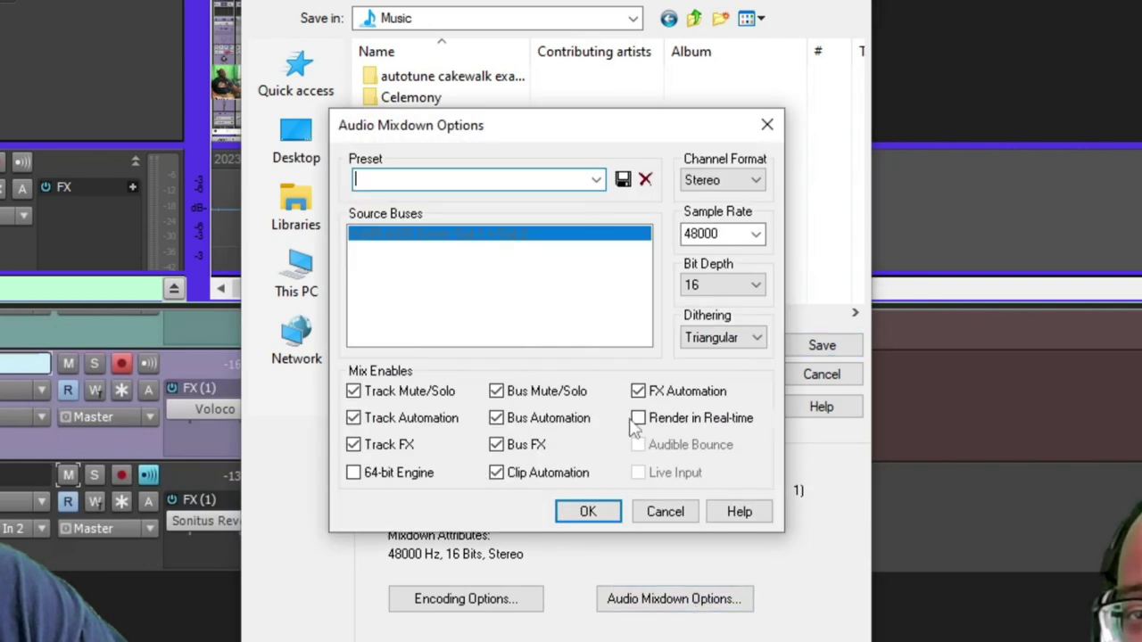
{"action": "key", "text": "Return"}
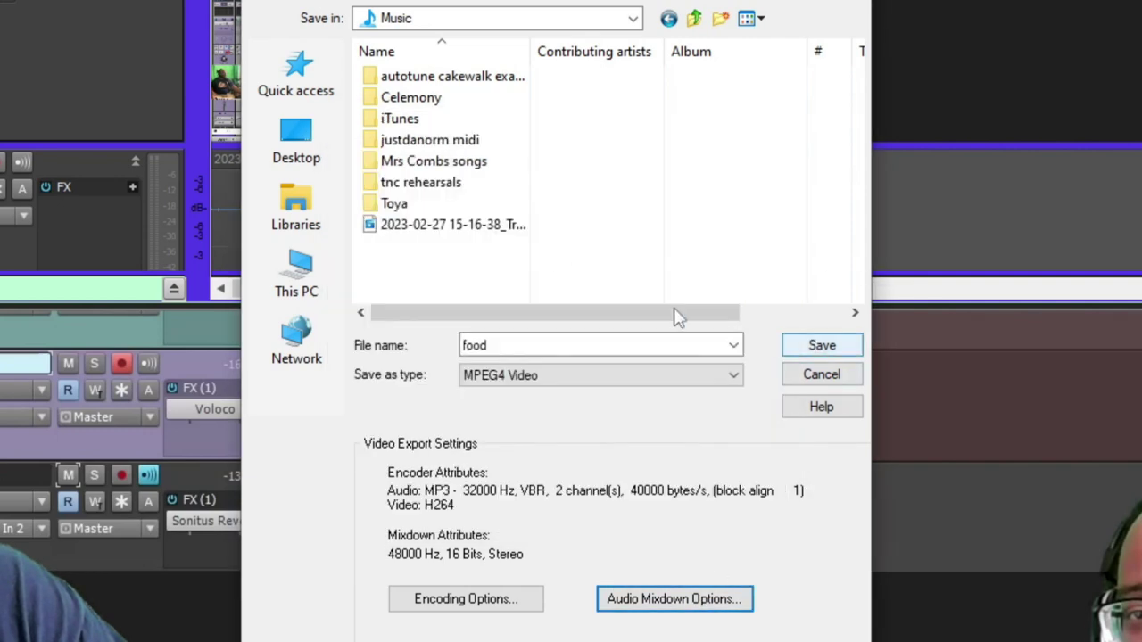
{"action": "left_click", "coordinate": [822, 347]}
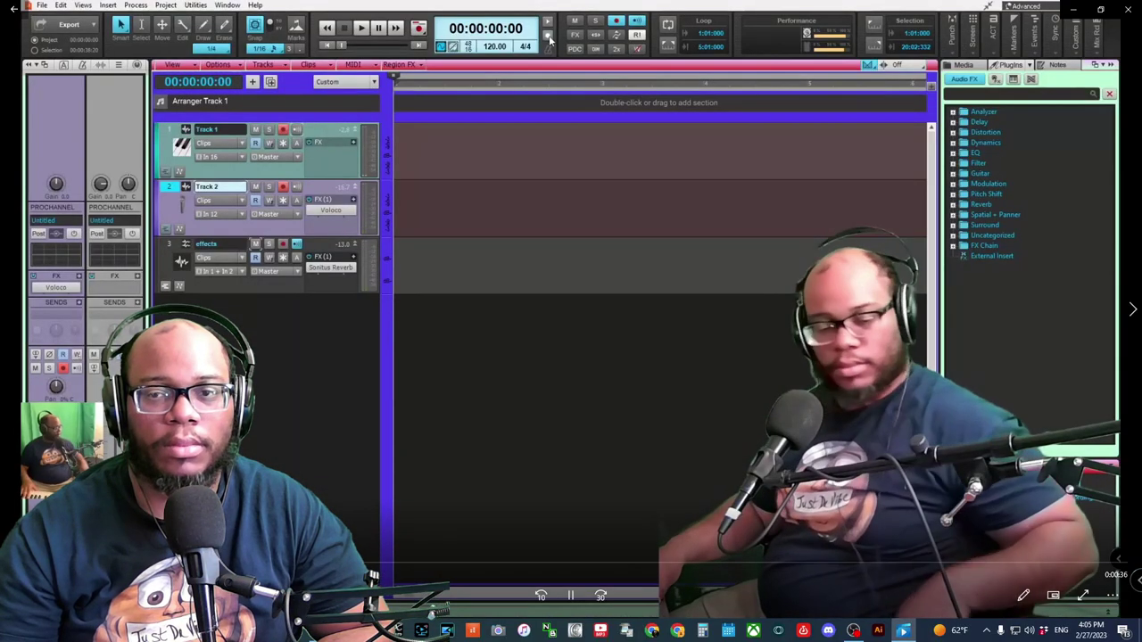
Step: Play the exported food video in Windows Photos to confirm sync
{"action": "key", "text": "space"}
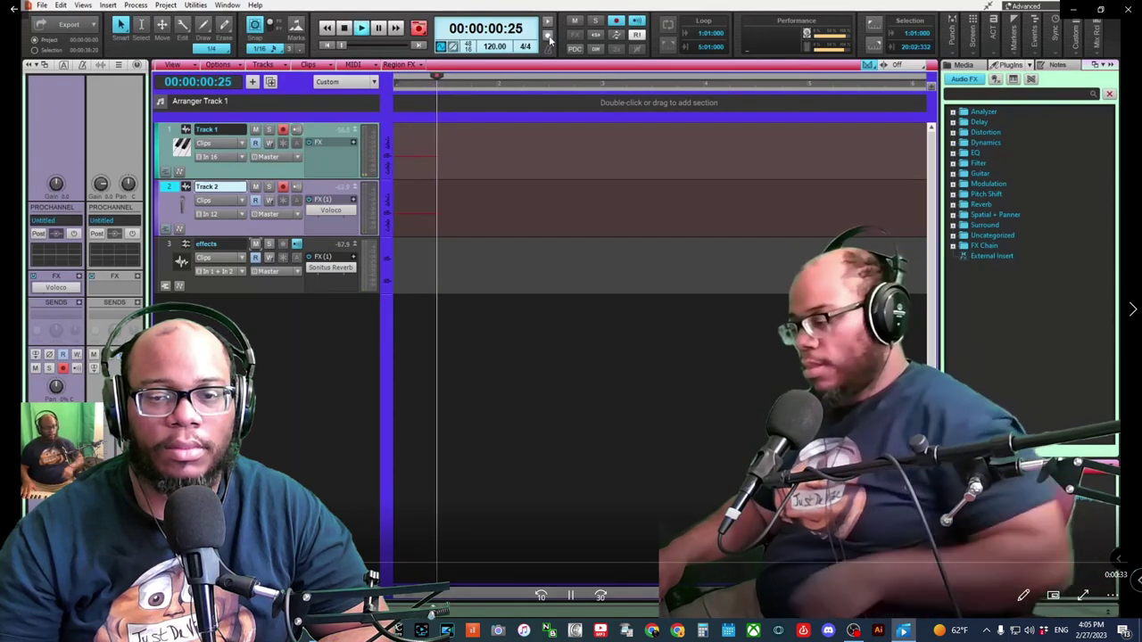